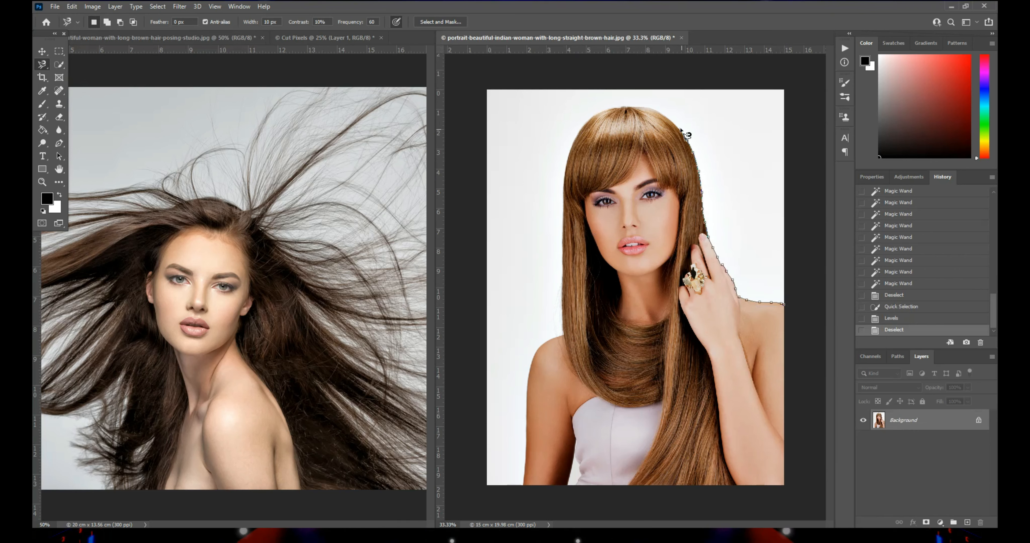
Finish outlining the woman with the Magnetic Lasso and place the cutout in the Cut Pixels document.
left_click(658, 112)
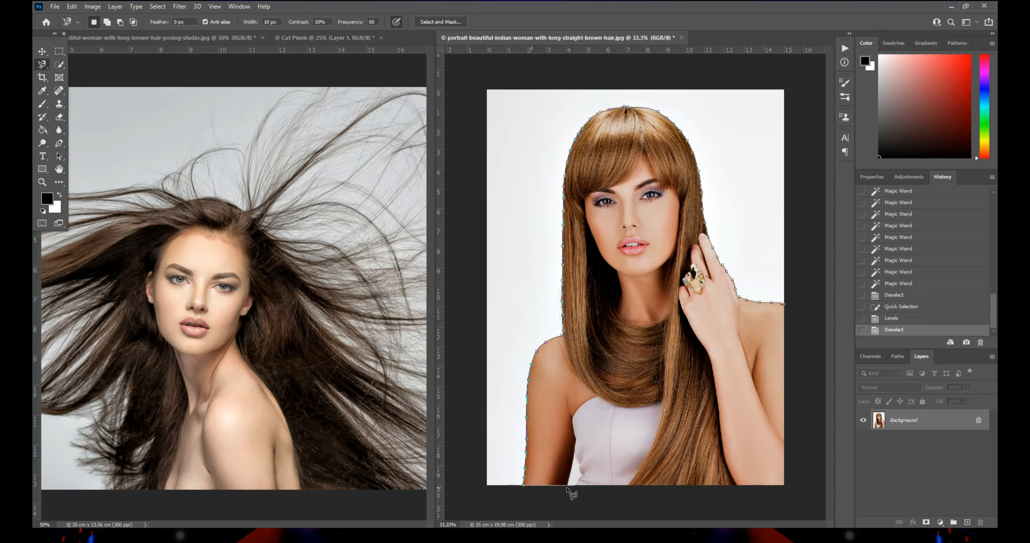
left_click(786, 307)
key("v")
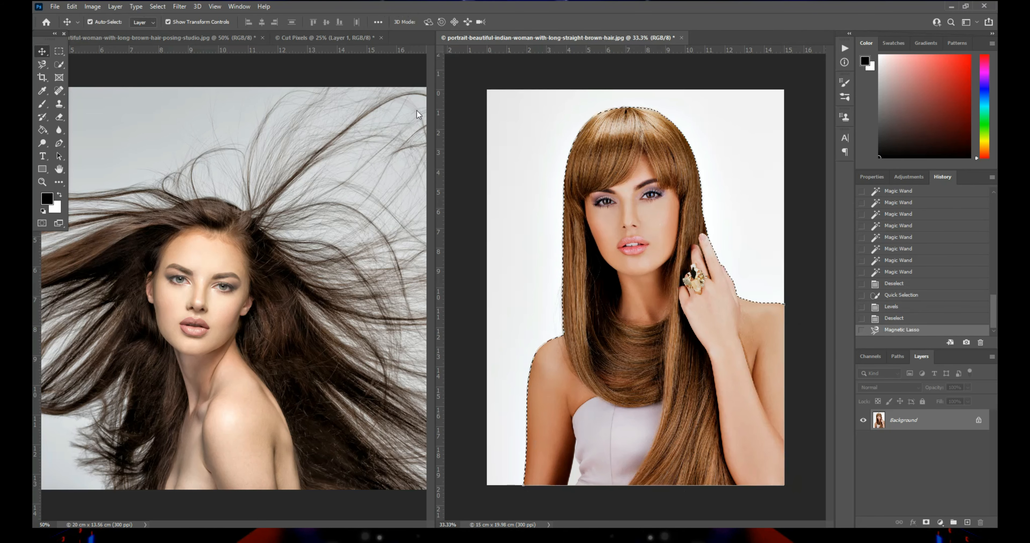
left_click(313, 39)
left_click(629, 194)
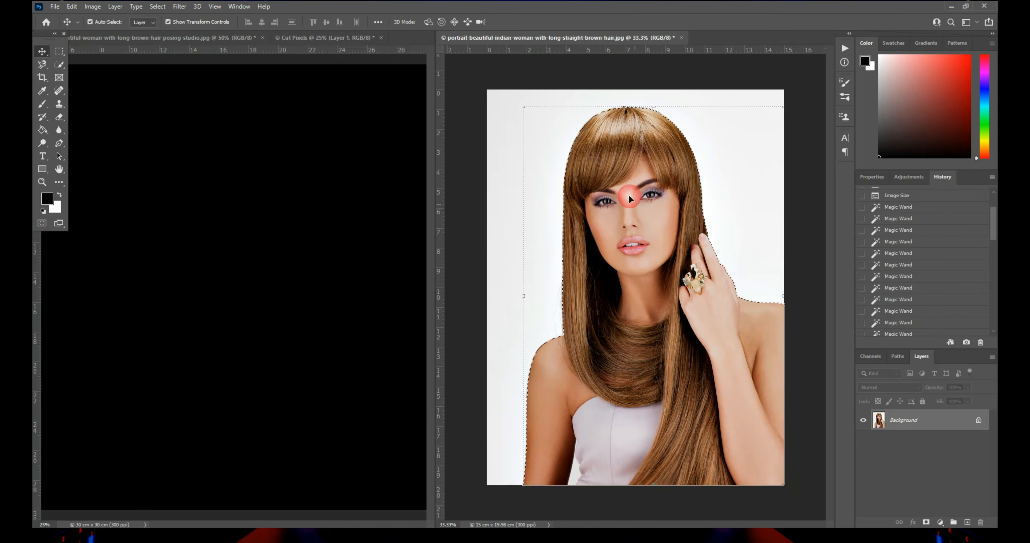
mouse_move(628, 195)
left_mouse_down()
mouse_move(321, 211)
mouse_move(222, 236)
left_mouse_up()
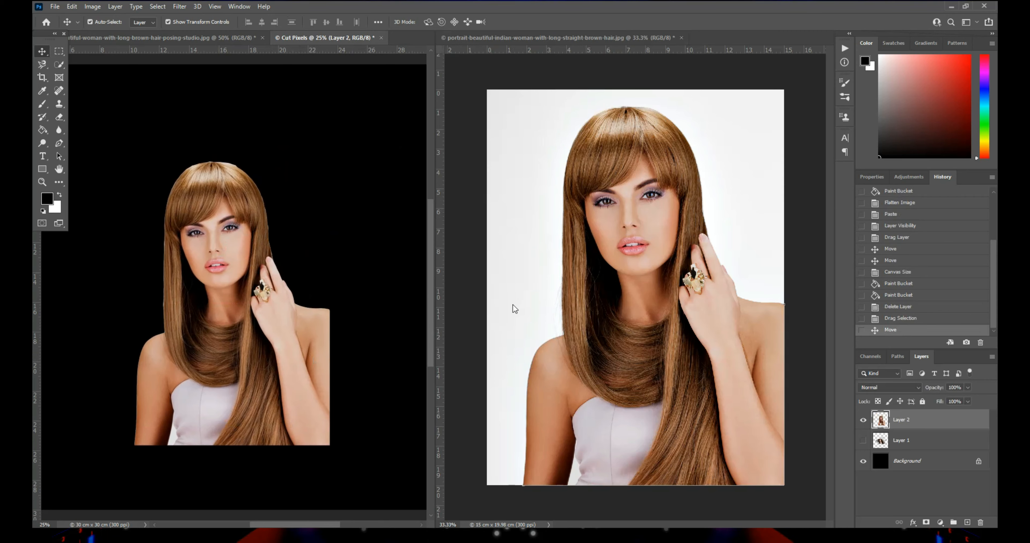
Clear the portrait's selection and reselect the woman's body, hair and face with the Quick Selection tool.
left_click(656, 197)
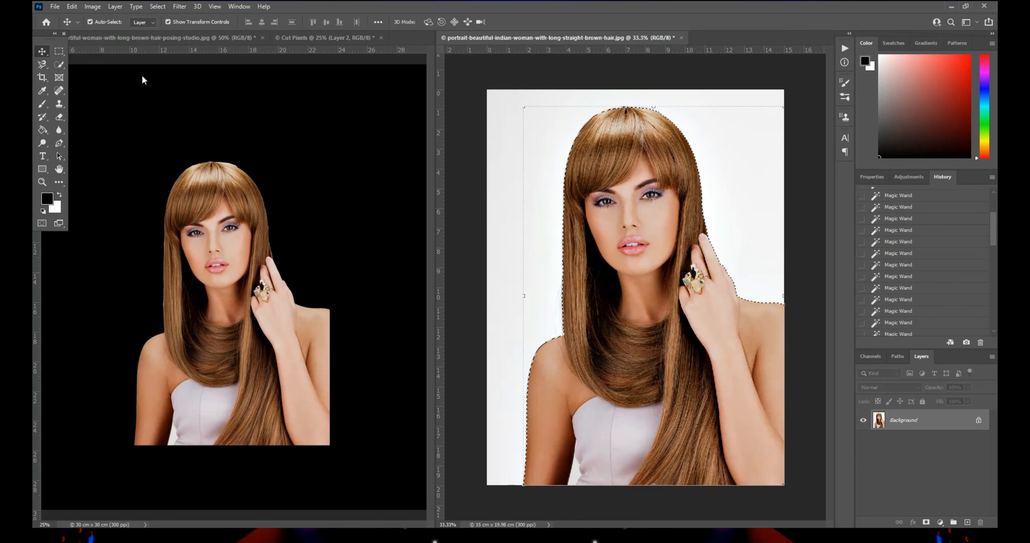
left_click(89, 22)
left_click_drag(618, 196, 207, 88)
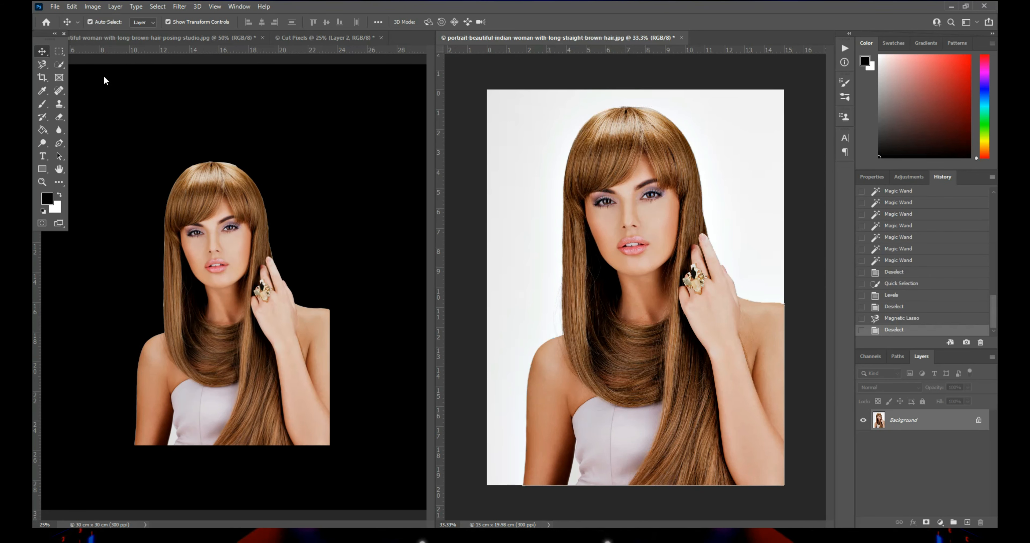
left_click(60, 65)
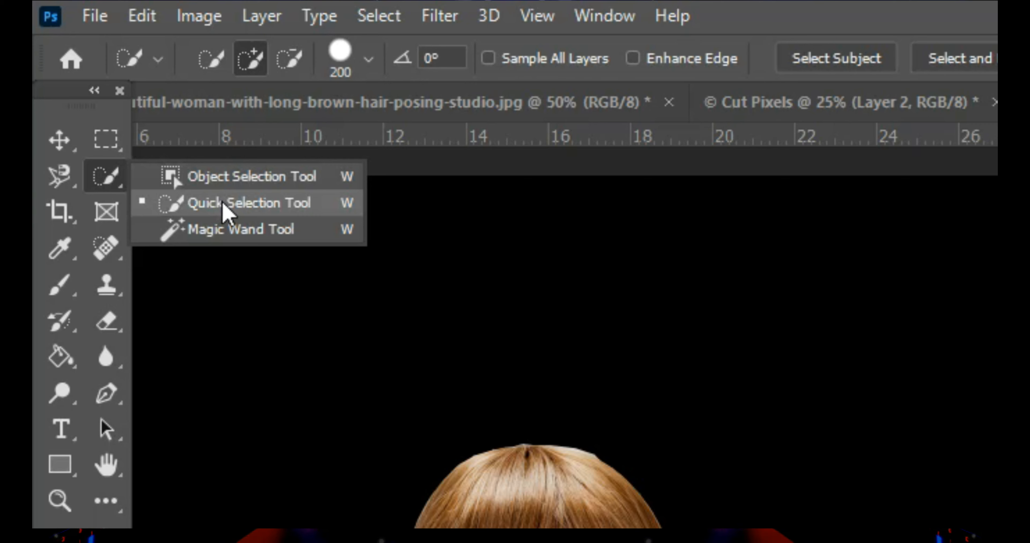
left_click(280, 205)
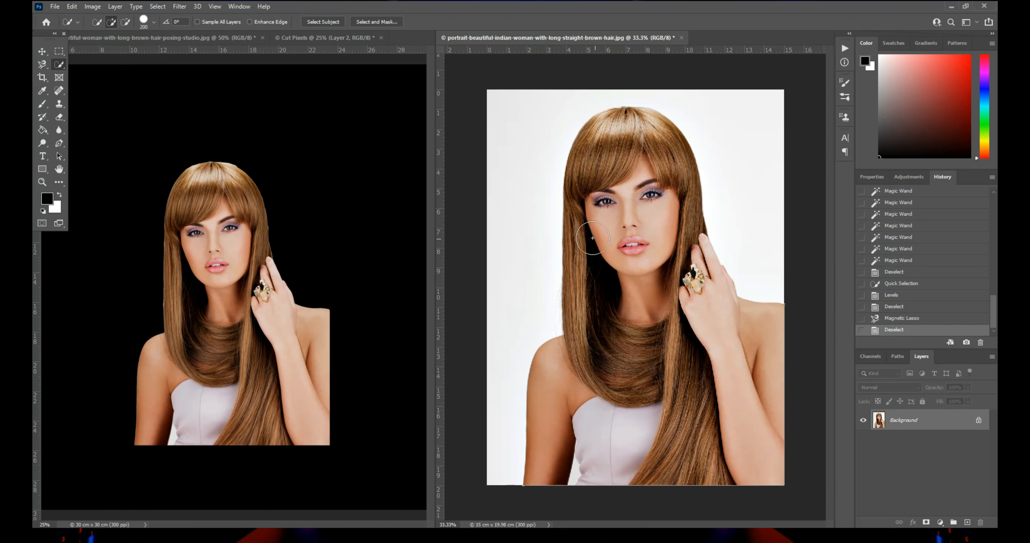
mouse_move(740, 328)
left_mouse_down()
mouse_move(757, 359)
mouse_move(747, 400)
mouse_move(670, 405)
mouse_move(680, 448)
mouse_move(617, 417)
mouse_move(606, 395)
mouse_move(629, 379)
mouse_move(618, 373)
mouse_move(565, 398)
mouse_move(632, 319)
mouse_move(597, 321)
mouse_move(594, 300)
left_mouse_up()
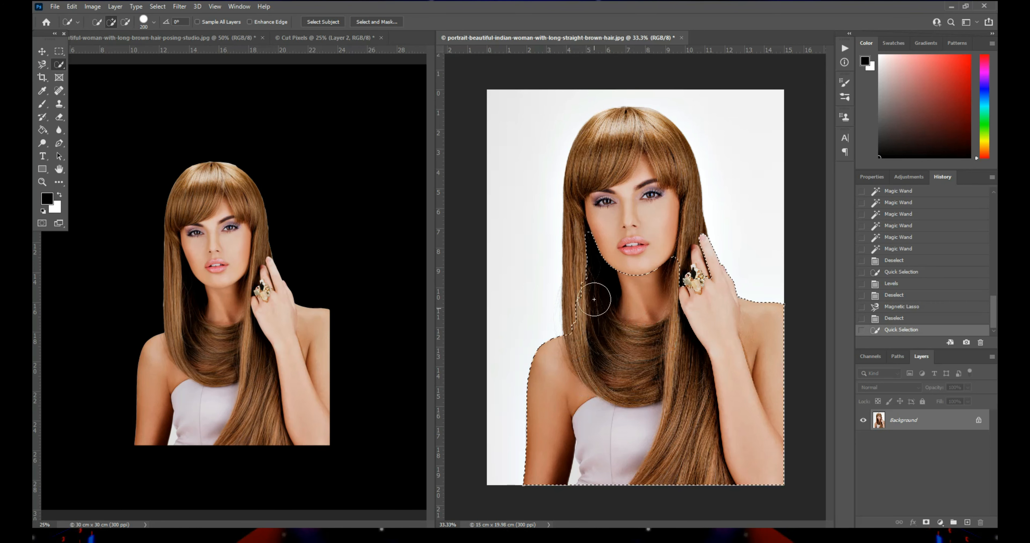
mouse_move(594, 263)
left_mouse_down()
mouse_move(615, 165)
mouse_move(638, 153)
mouse_move(675, 176)
left_mouse_up()
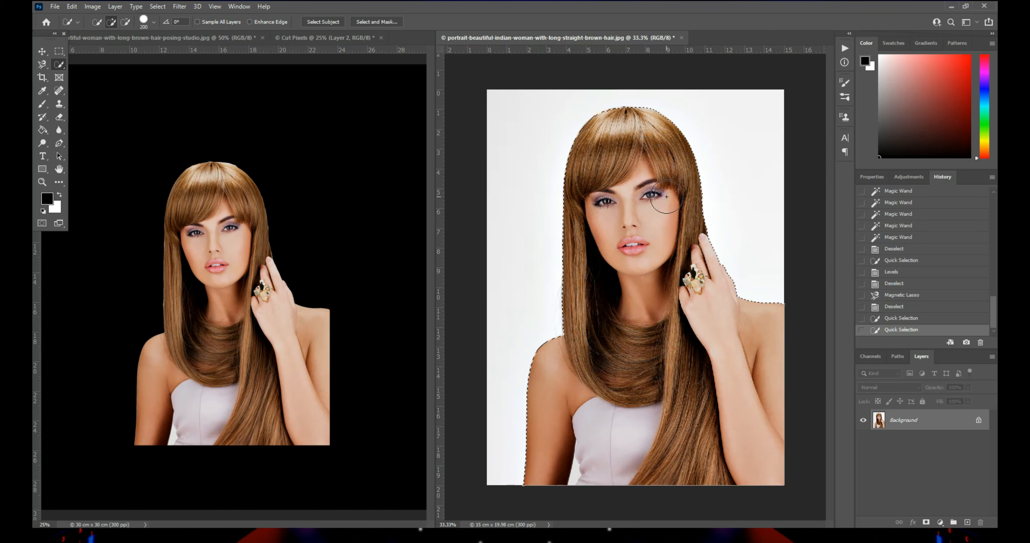
Place this cutout beside the first copy in the Cut Pixels document and shift both copies toward the canvas's left edge.
key("v")
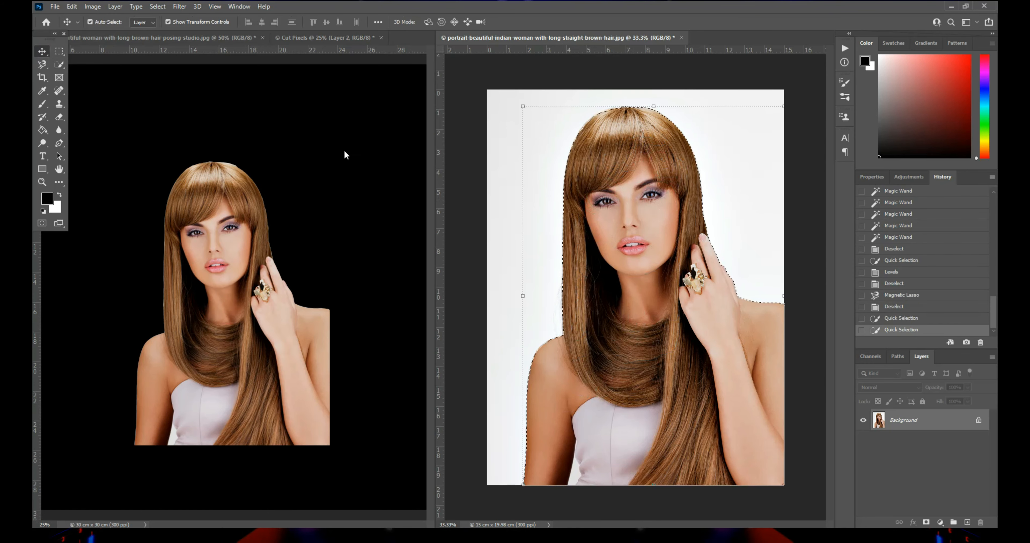
left_click_drag(653, 230, 309, 242)
key("ctrl+t")
key("Return")
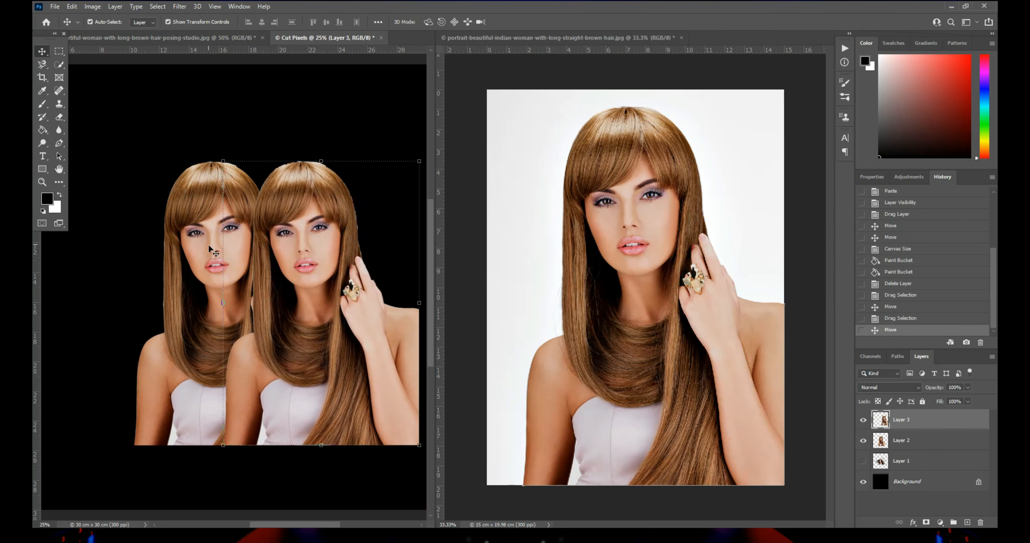
left_click(206, 242, "shift")
left_click_drag(206, 241, 133, 241)
Reselect the woman in the portrait with an Object Selection rectangle and place the cutout as the third copy in Cut Pixels.
left_click(595, 238)
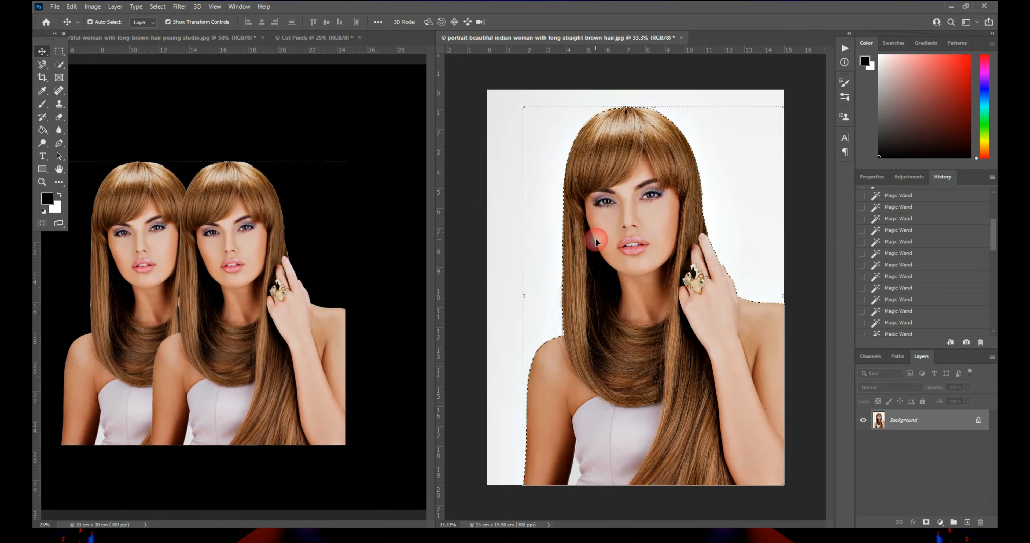
left_click(58, 52)
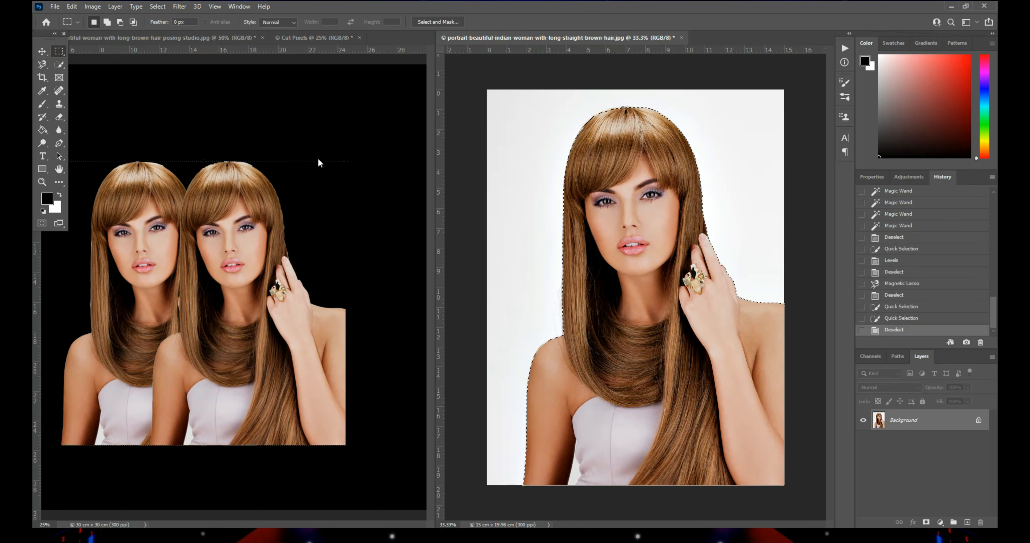
left_click(61, 63)
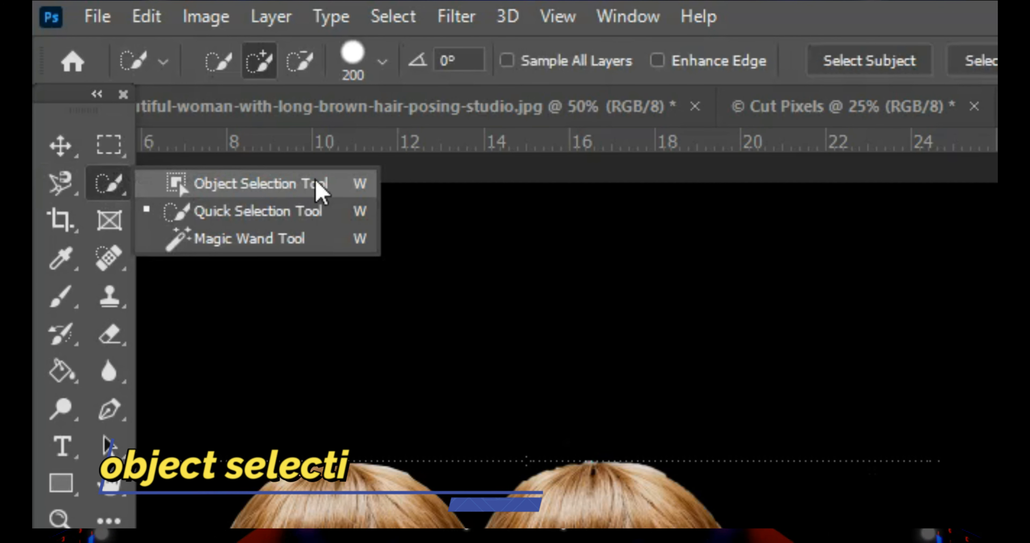
left_click(244, 182)
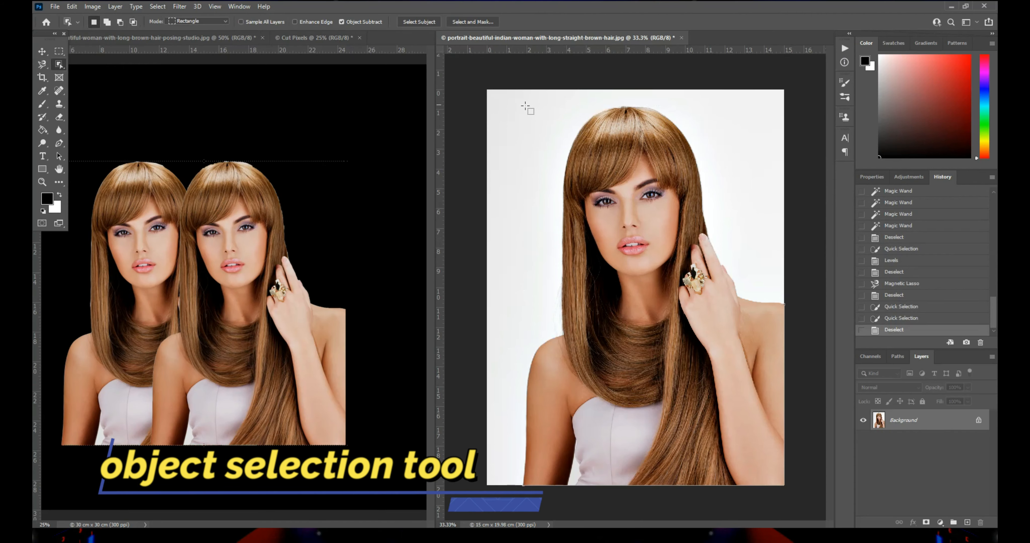
mouse_move(520, 102)
left_mouse_down()
mouse_move(720, 442)
mouse_move(798, 500)
left_mouse_up()
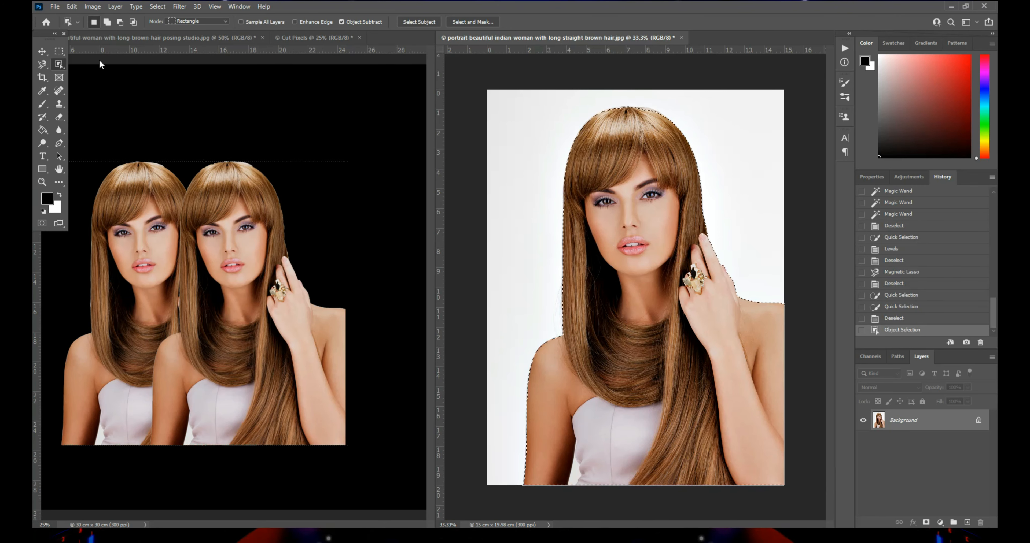
left_click(41, 52)
left_click_drag(633, 207, 337, 234)
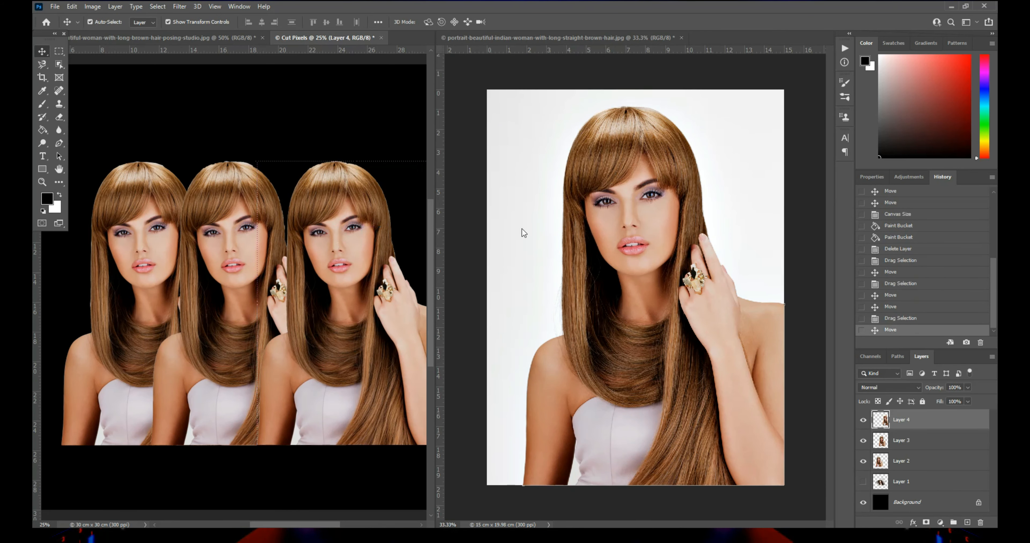
Clear the portrait's selection and start a Pen tool path along the shoulder beside the raised hand, bending it to the shoulder's edge.
left_click(572, 226)
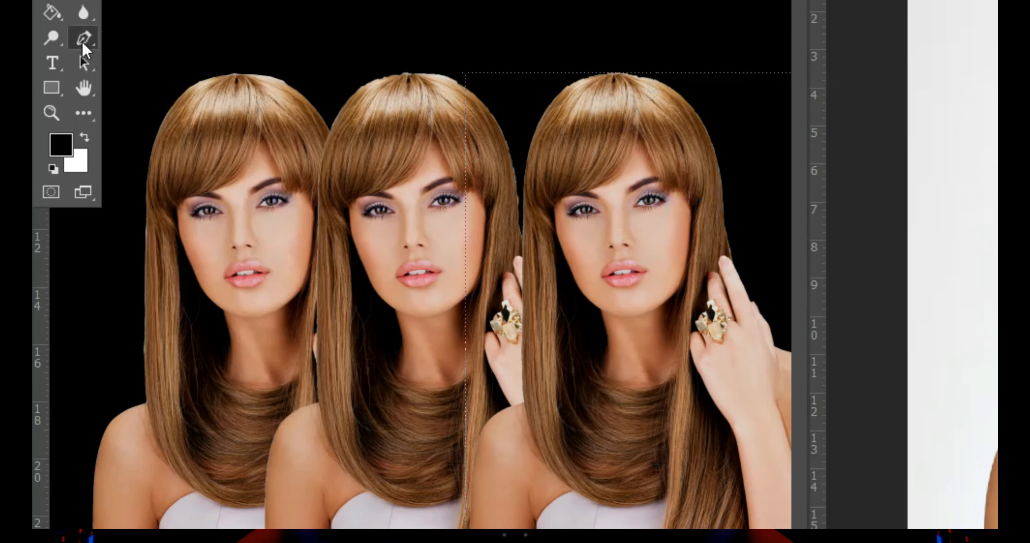
right_click(62, 146)
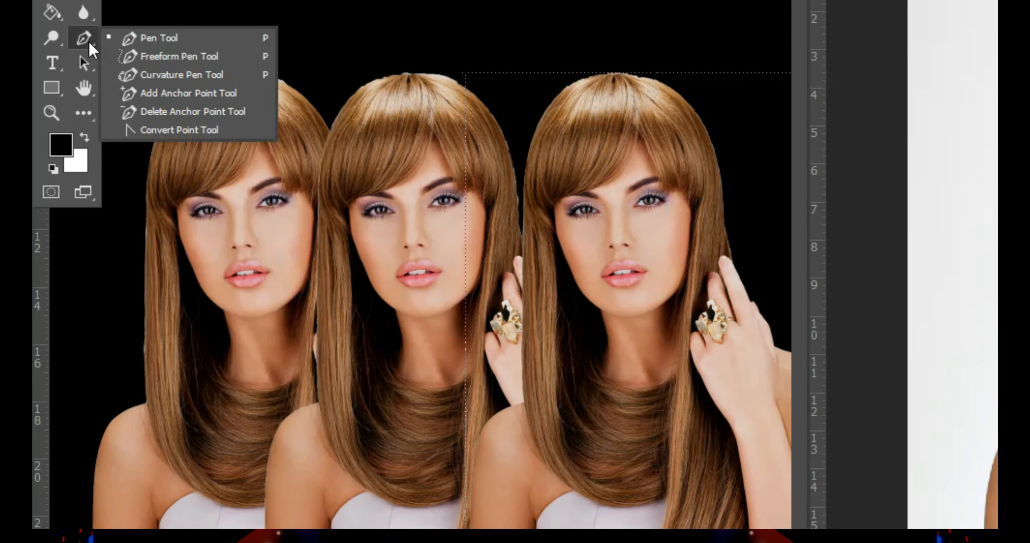
left_click(152, 40)
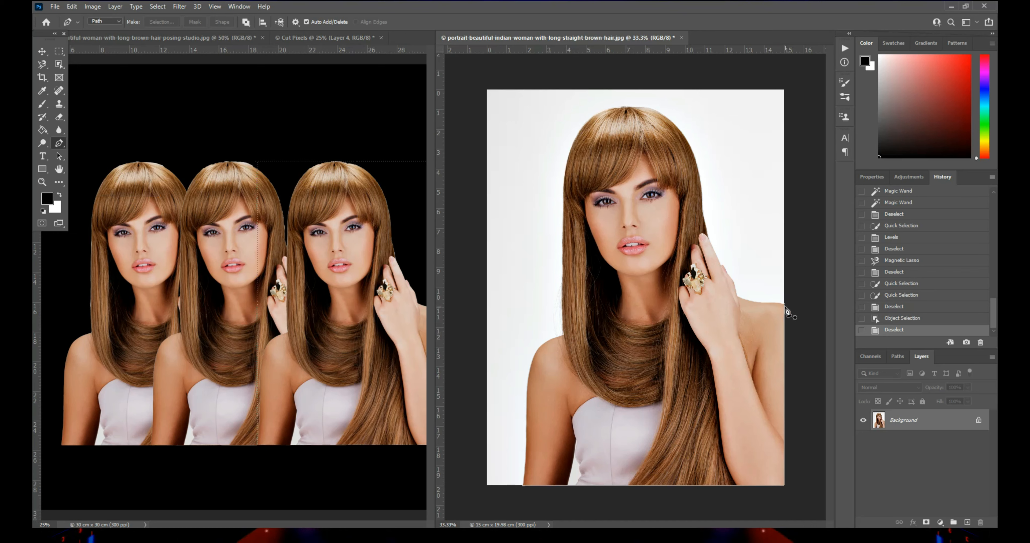
left_click(785, 307)
left_click(768, 306)
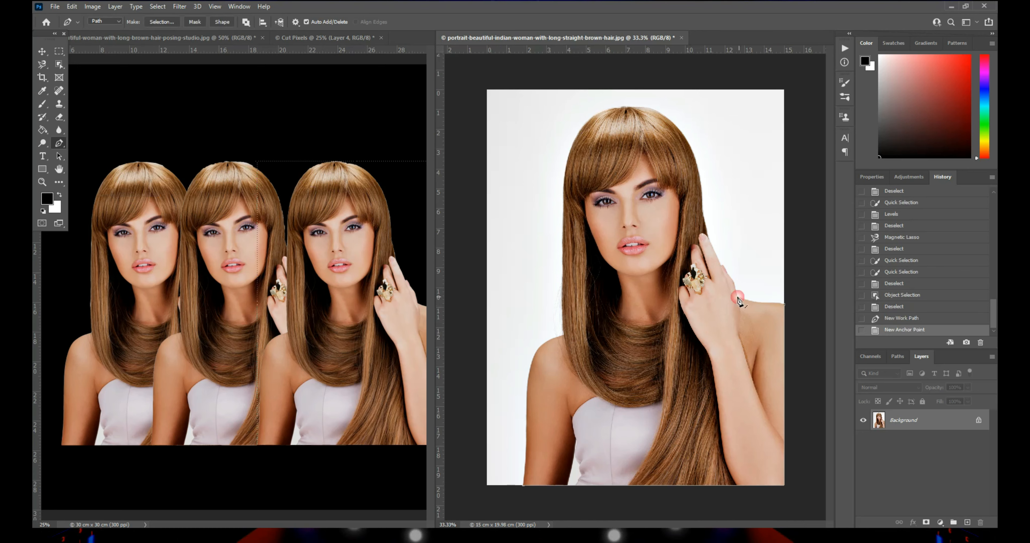
left_click(761, 304)
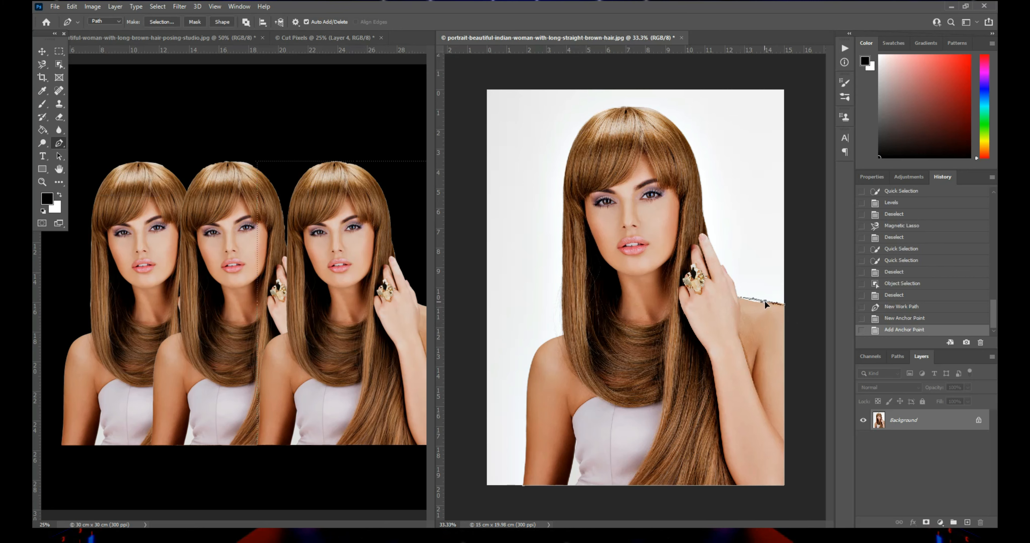
left_click_drag(769, 301, 760, 301)
left_click(761, 303)
left_click_drag(759, 305, 760, 303)
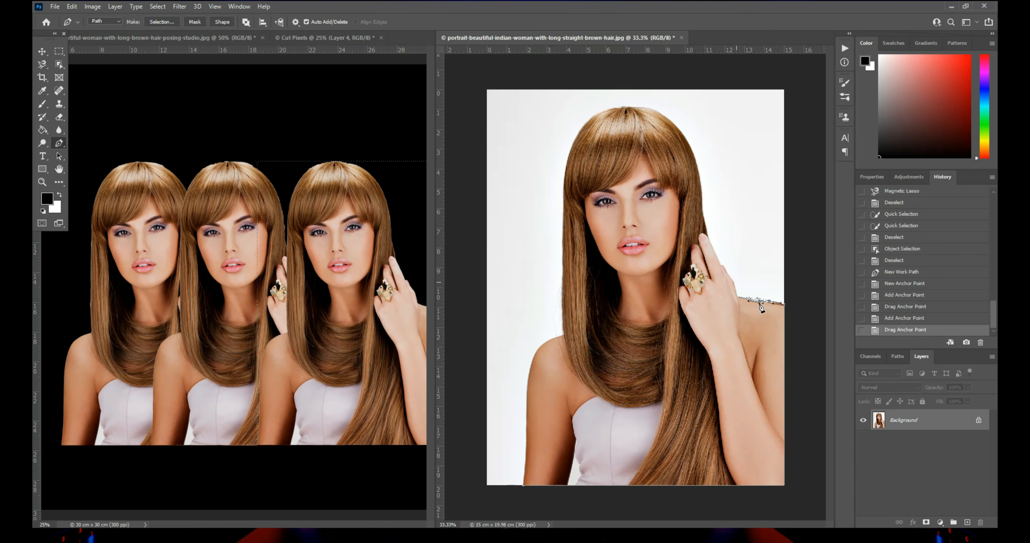
Extend the path from the shoulder up the back of the raised hand to the fingertips, fitting the curve to the hand.
left_click(732, 285)
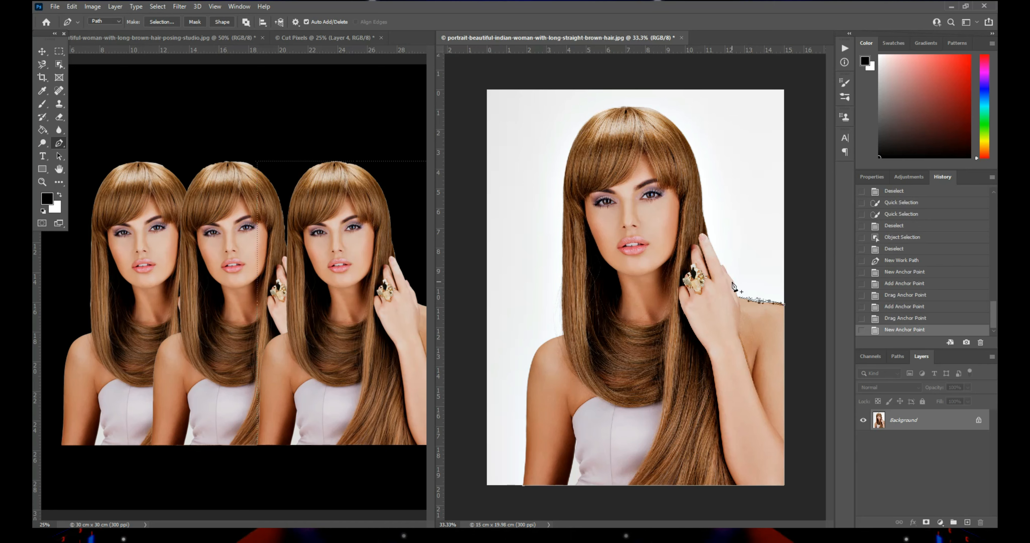
left_click(734, 284)
left_click_drag(733, 282, 734, 285)
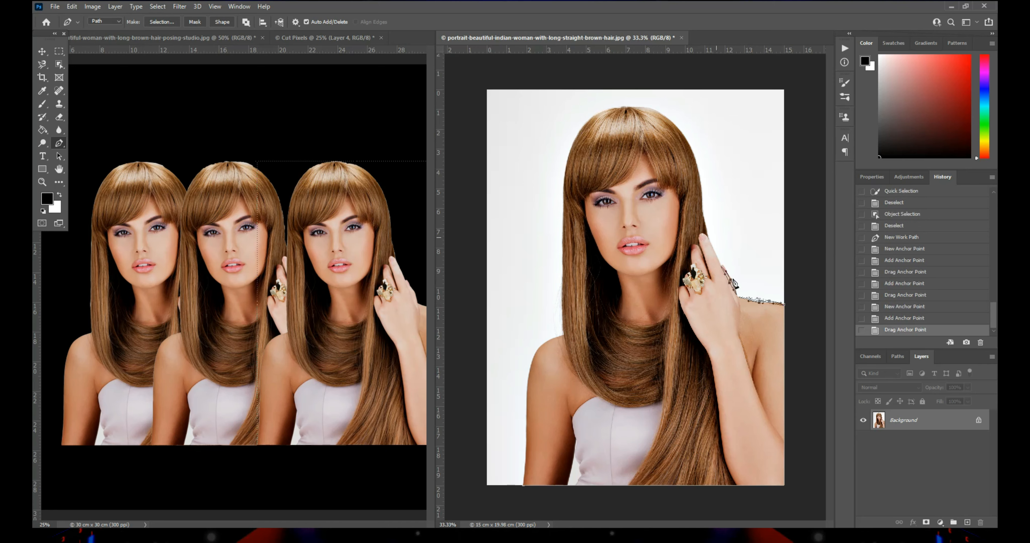
left_click(709, 241)
Continue the path from the fingertips up the hair to the crown and bend the segment outward to the hair's edge.
left_click(705, 217)
left_click(663, 113)
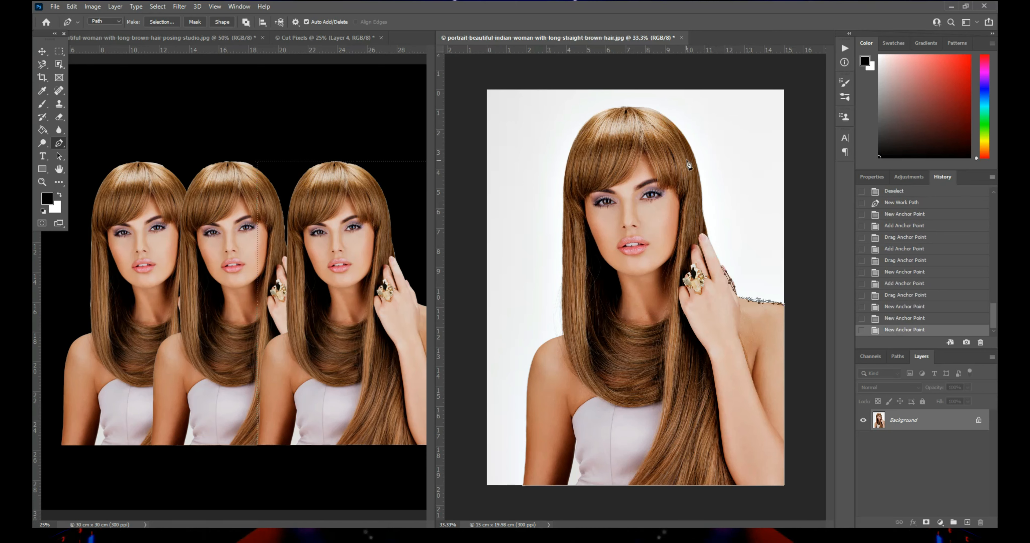
left_click(685, 163)
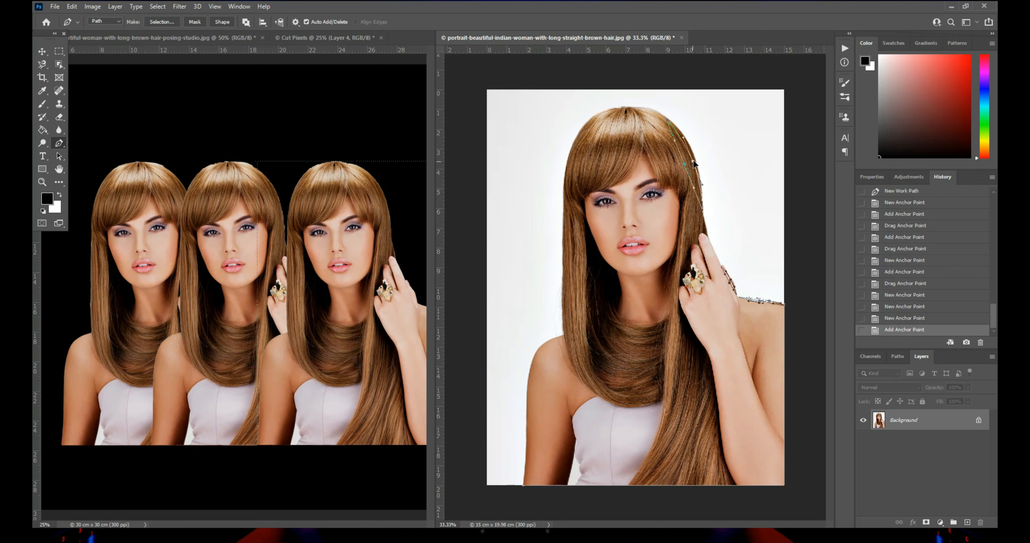
left_click_drag(695, 161, 697, 160)
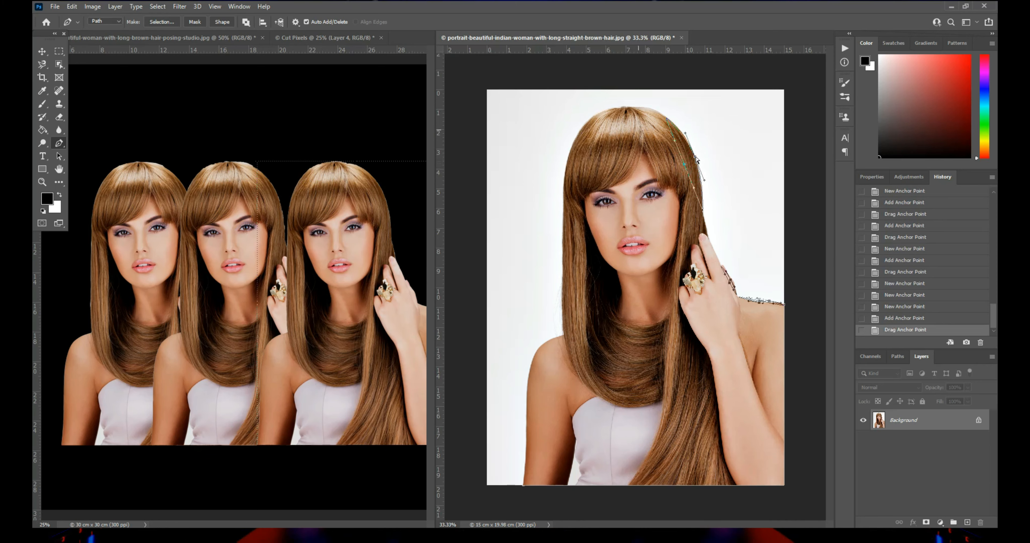
Carry the path across the top of the head and curve the segment to follow the crown.
left_click(581, 130)
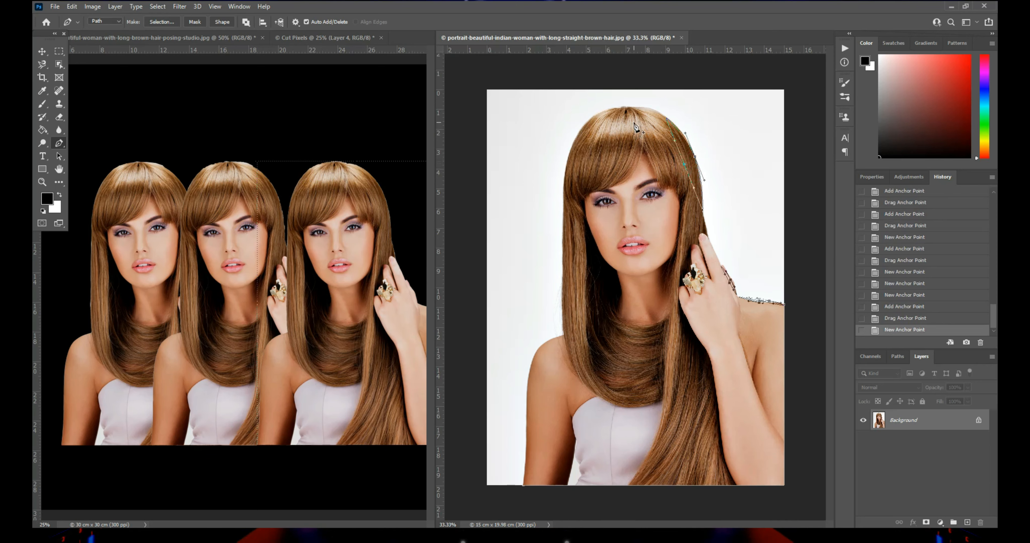
left_click_drag(635, 127, 632, 109)
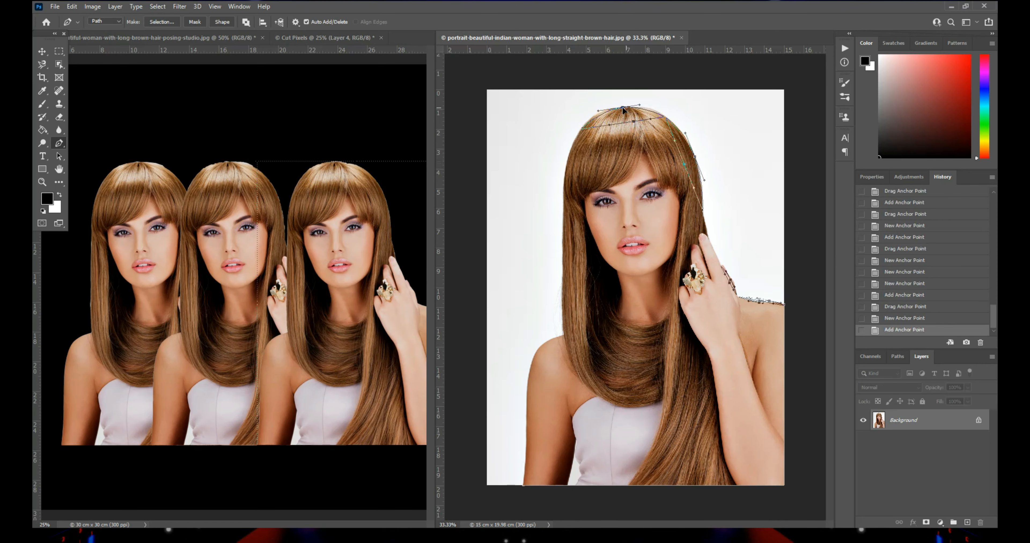
left_click_drag(623, 107, 594, 109)
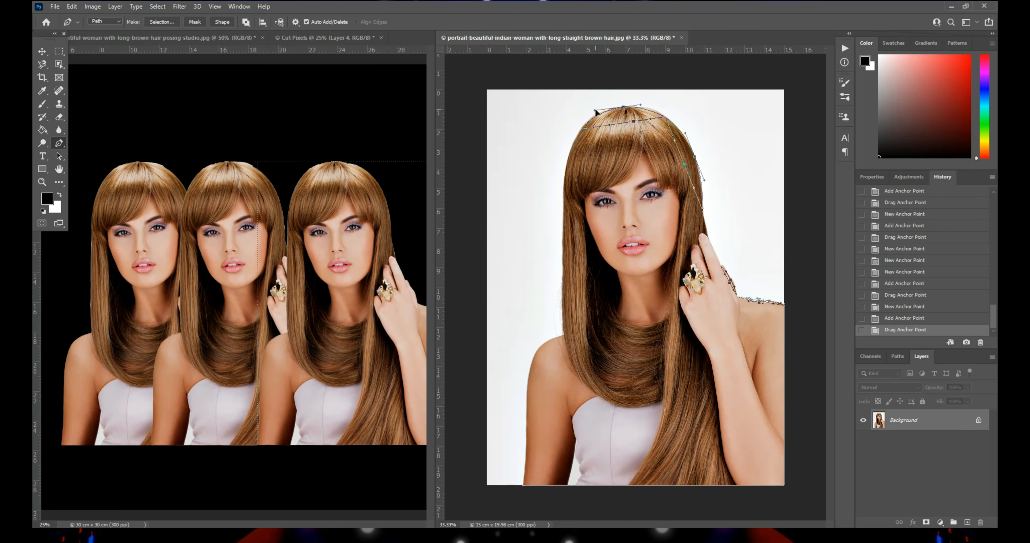
Extend the path down the far side of the hair to the other shoulder and curve it to the hair's outer edge.
left_click(564, 337)
left_click_drag(574, 198, 564, 185)
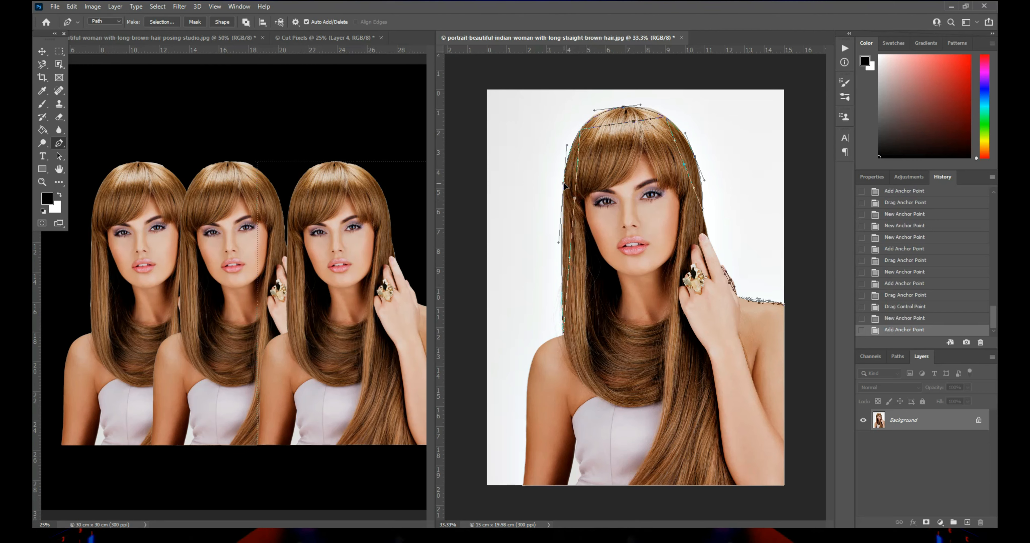
left_click(562, 250)
left_click_drag(564, 249, 563, 249)
Extend the path from the far shoulder down the outer arm to the image's lower edge and curve it to fit.
left_click(524, 487)
left_click_drag(550, 390, 532, 364)
left_click(525, 440)
left_click_drag(526, 438, 528, 439)
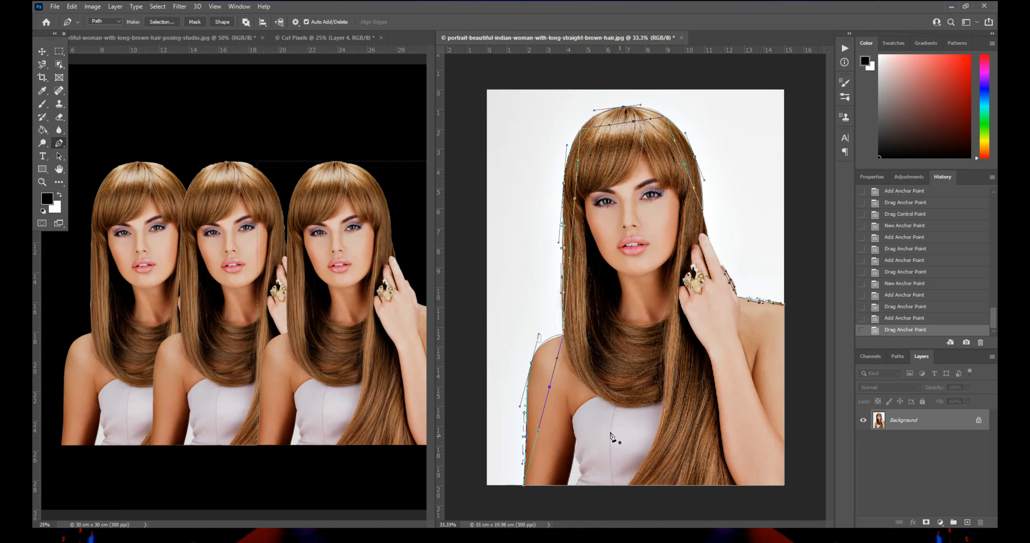
Close the path around the image's lower corner and convert it into a new anti-aliased selection with a 0-pixel feather radius.
left_click(787, 489)
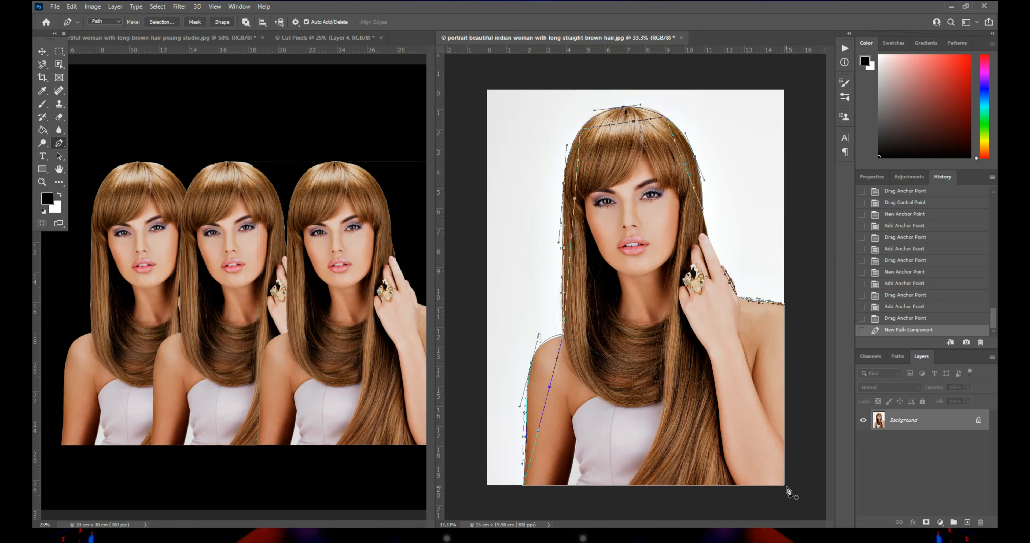
left_click(784, 306)
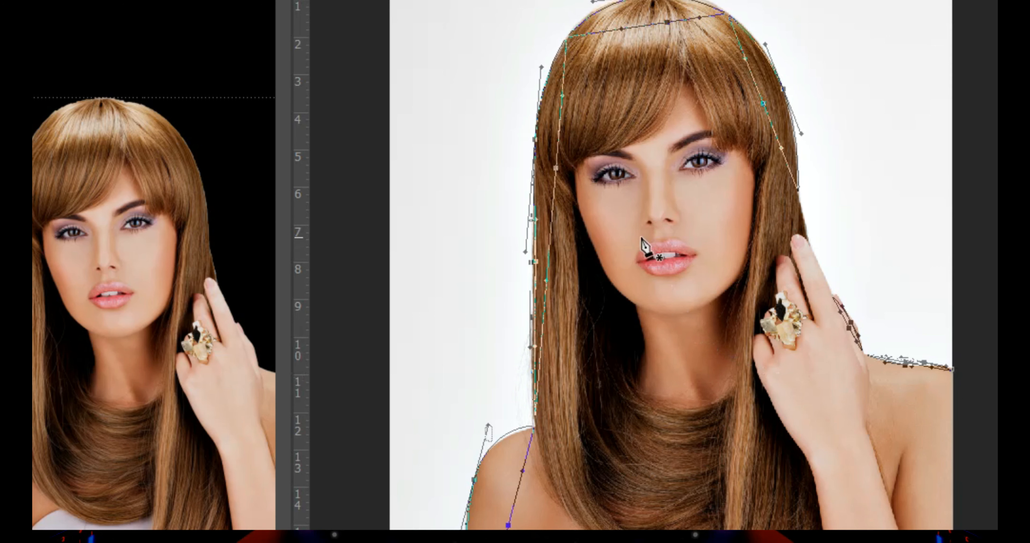
right_click(620, 236)
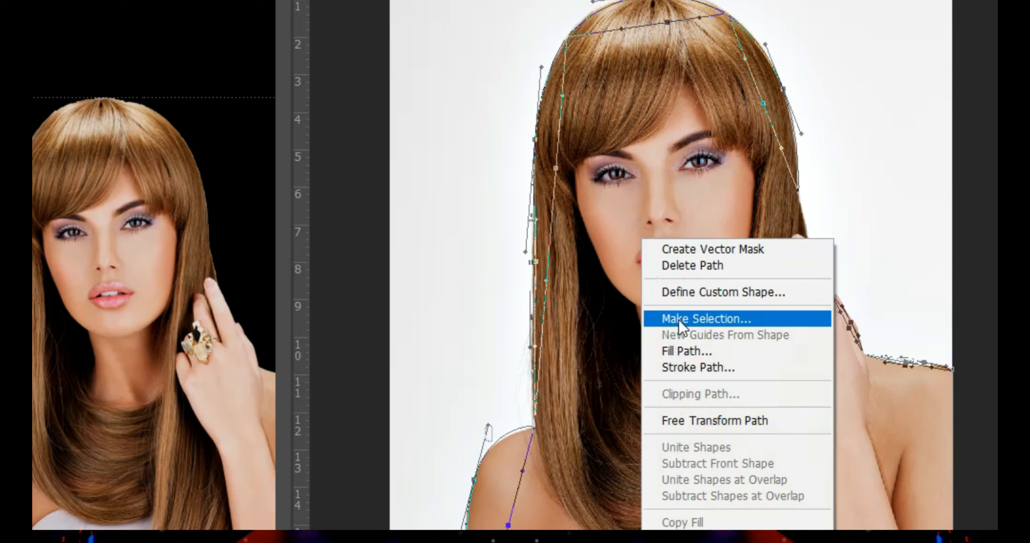
left_click(711, 319)
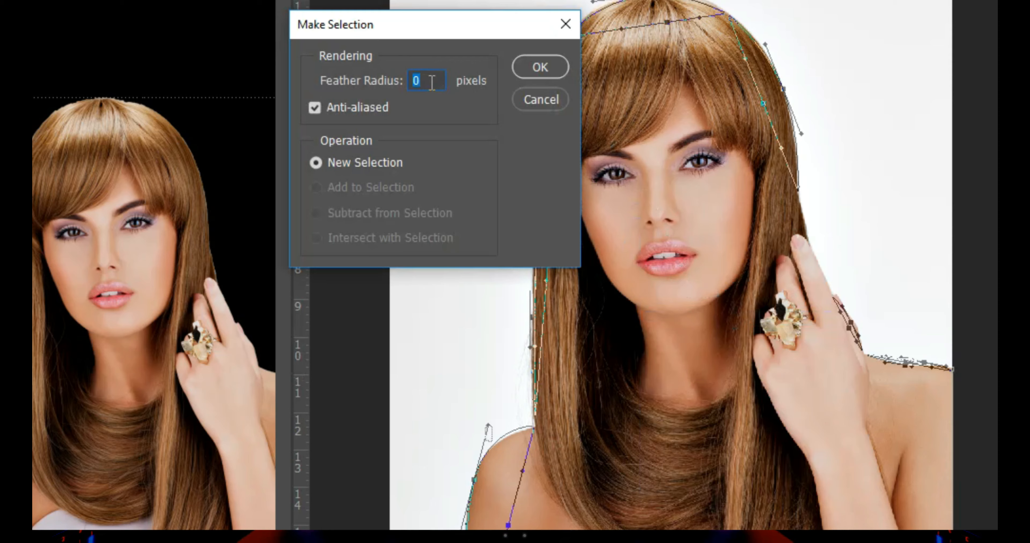
left_click(549, 67)
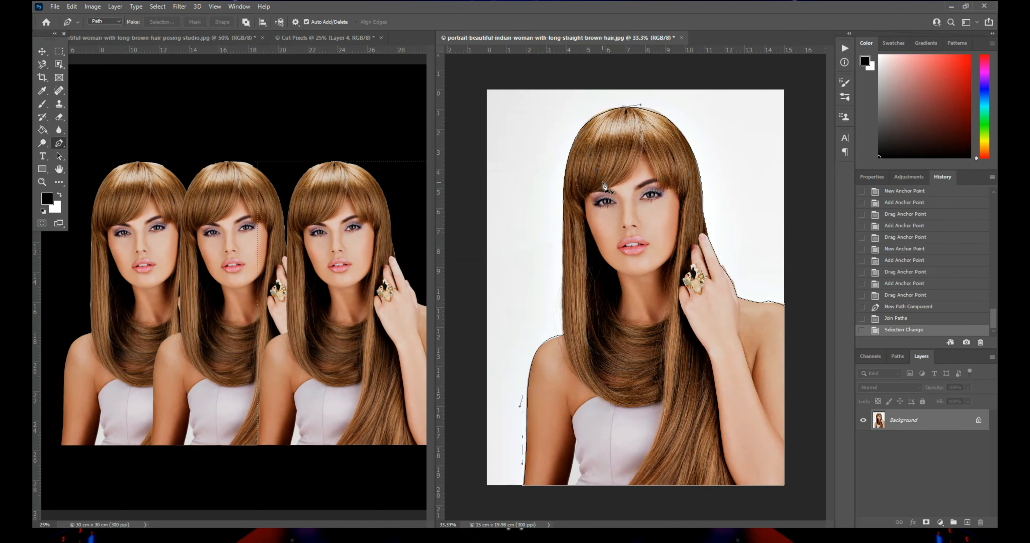
Move the pen-path cutout of the woman into the Cut Pixels document beside the three existing cutouts.
left_click(43, 52)
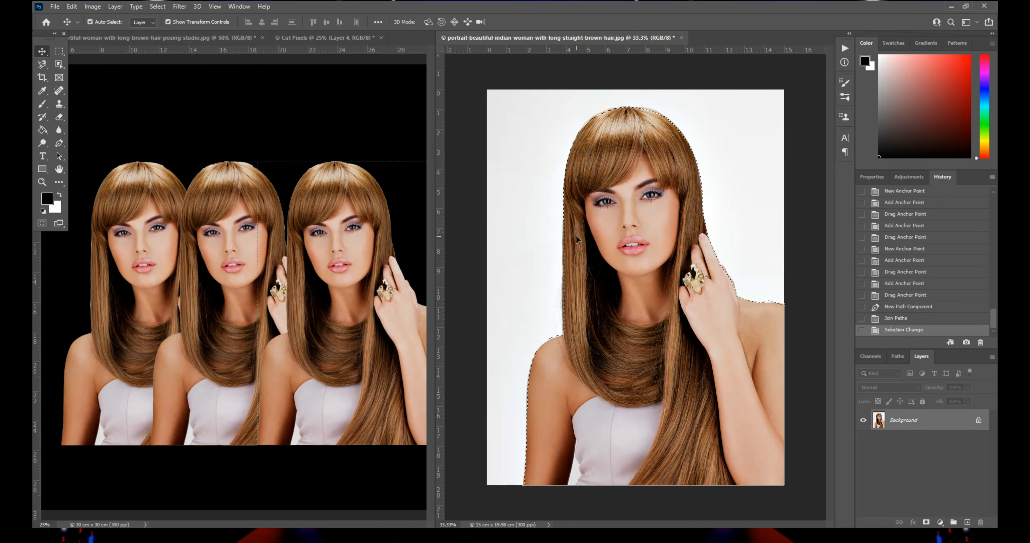
left_click_drag(615, 233, 407, 227)
scroll(400, 229, "left", 3)
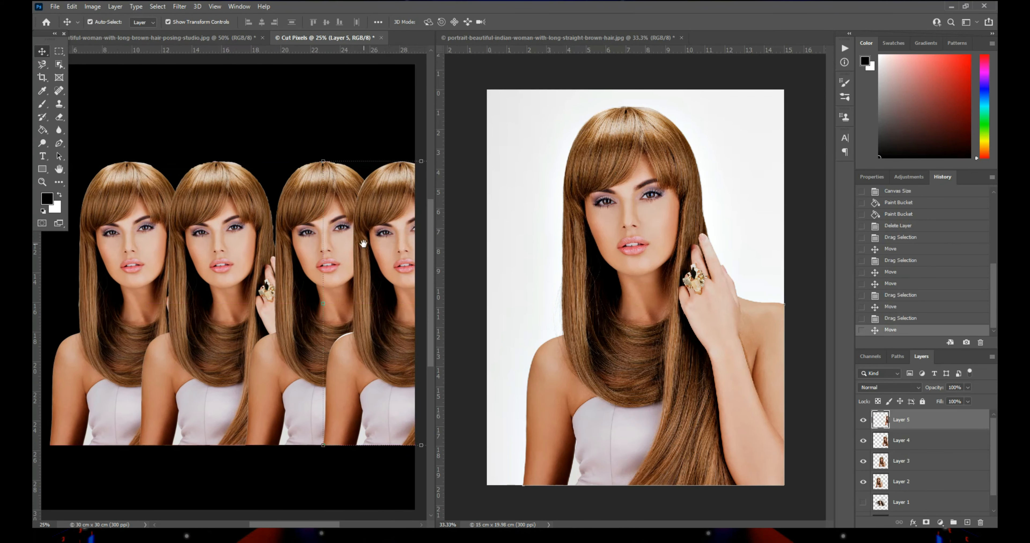
Select all four cutouts in the Cut Pixels document and shift them together to the left across the canvas.
left_click(358, 236, "shift")
left_click(261, 236, "shift")
left_click(184, 239, "shift")
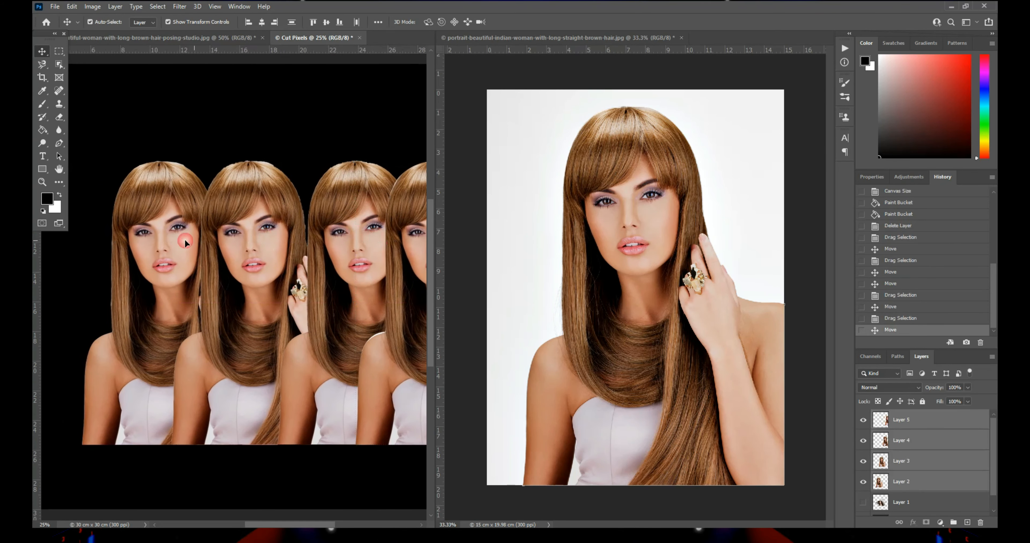
left_click_drag(348, 235, 286, 239)
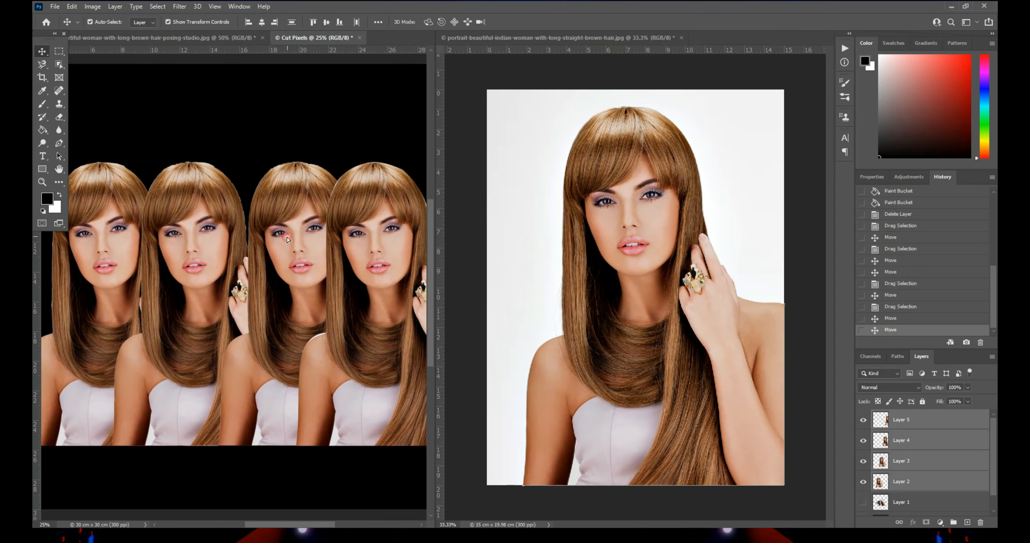
Examine the hair edges of the four cutouts up close to compare the quality of each selection method.
key("z")
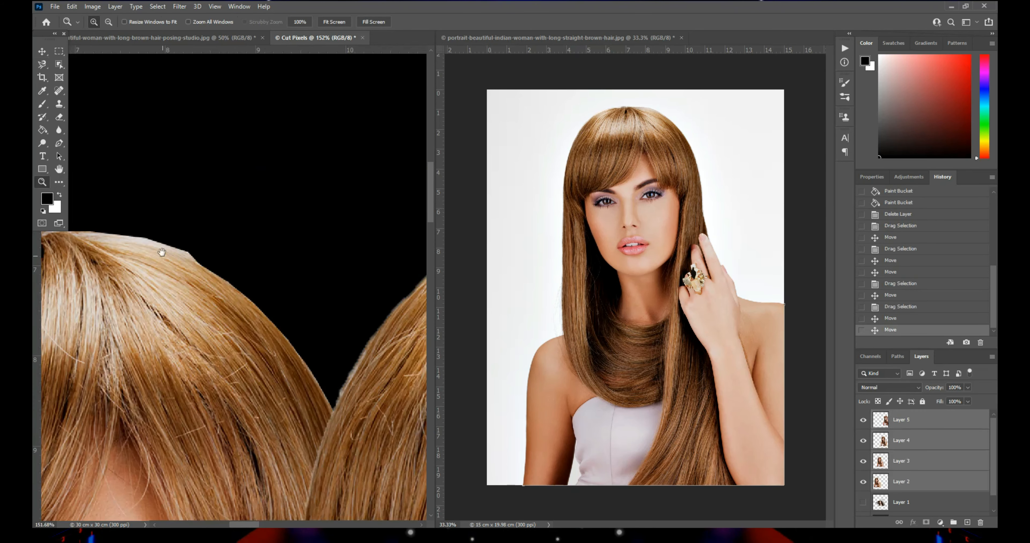
left_click_drag(266, 345, 241, 331)
left_click(216, 317, "alt")
left_click_drag(304, 366, 154, 313)
mouse_move(377, 284)
left_mouse_down()
mouse_move(230, 271)
mouse_move(80, 278)
mouse_move(251, 281)
mouse_move(60, 289)
left_mouse_up()
left_click_drag(223, 294, 148, 294)
left_click_drag(297, 296, 152, 293)
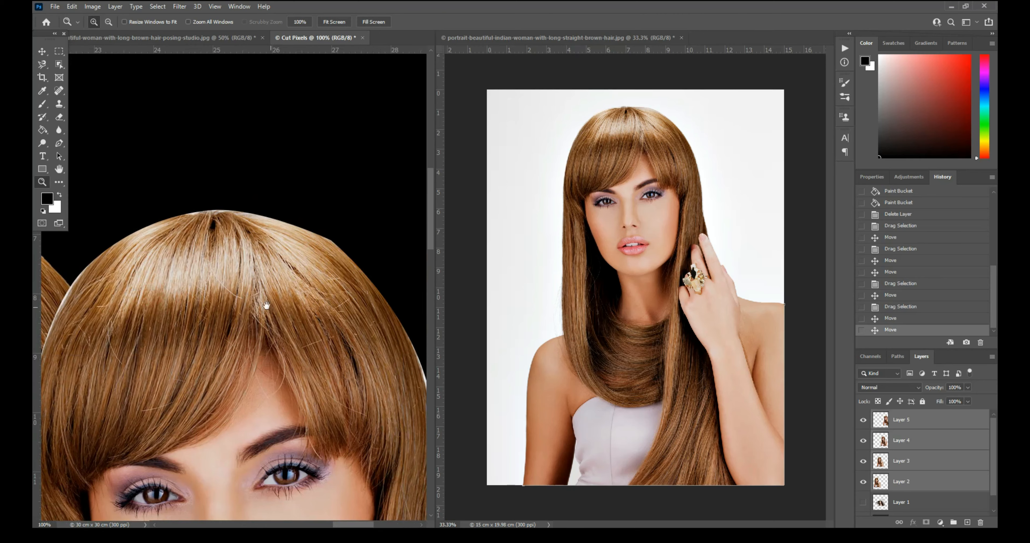
left_click_drag(269, 301, 223, 280)
left_click(255, 291, "alt")
left_click(254, 290, "alt")
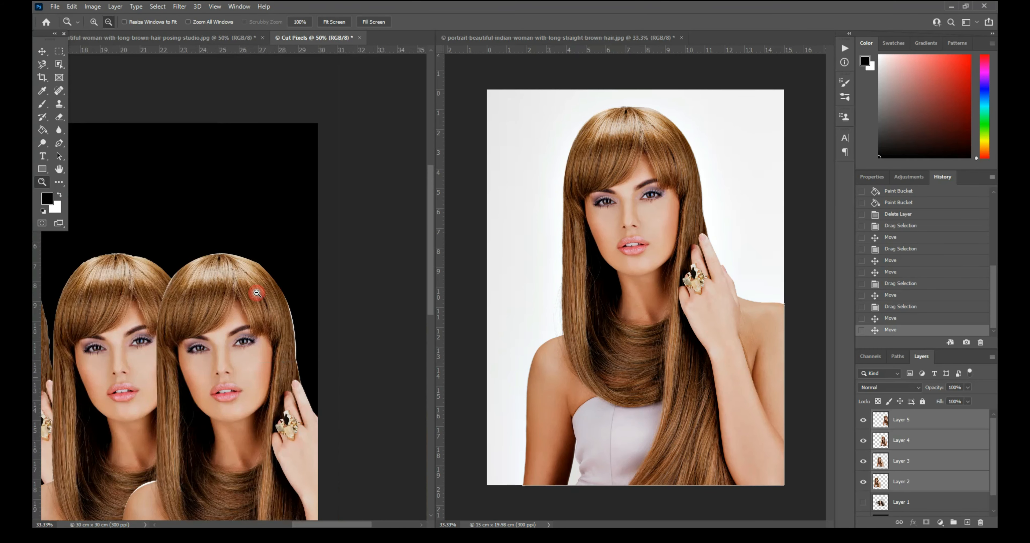
left_click_drag(312, 256, 343, 258)
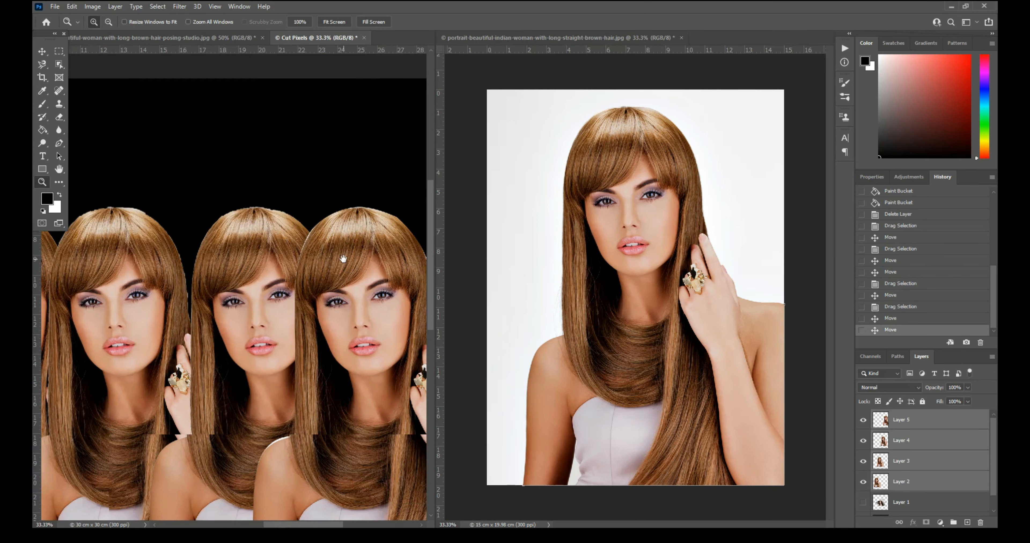
Set the straight-hair portrait window aside and select the woman in the flying-hair photo with Select Subject.
left_click(214, 38)
left_click_drag(604, 44, 664, 60)
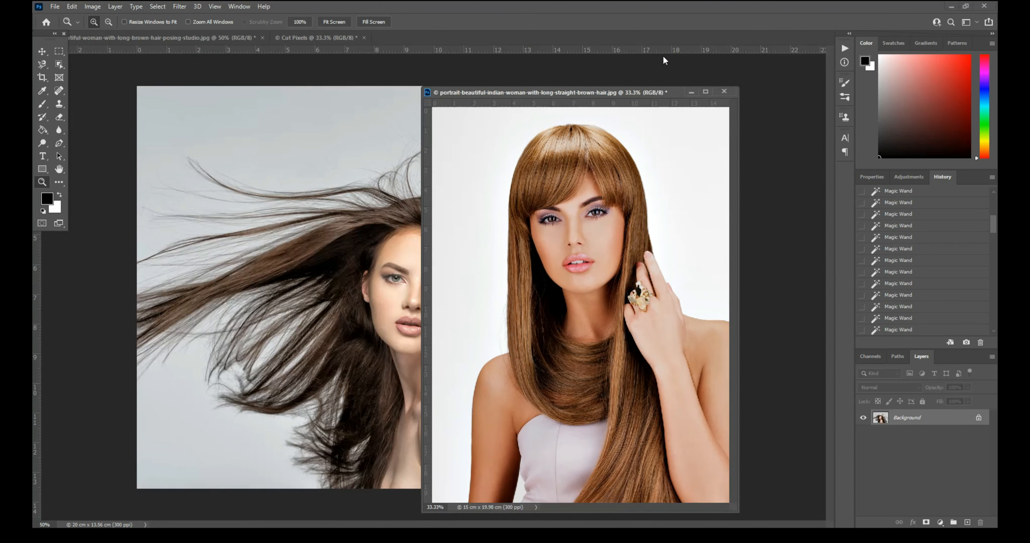
left_click(692, 93)
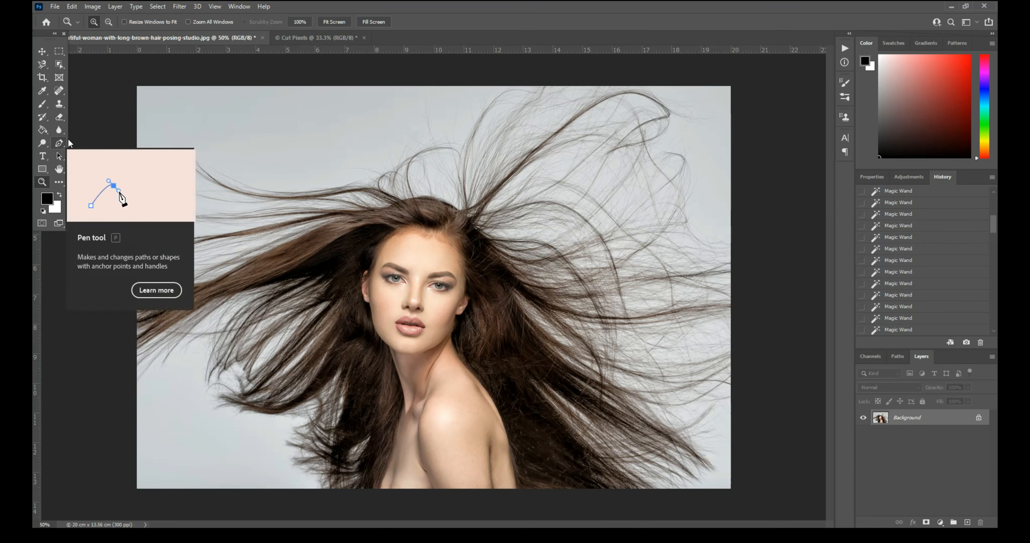
left_click(59, 67)
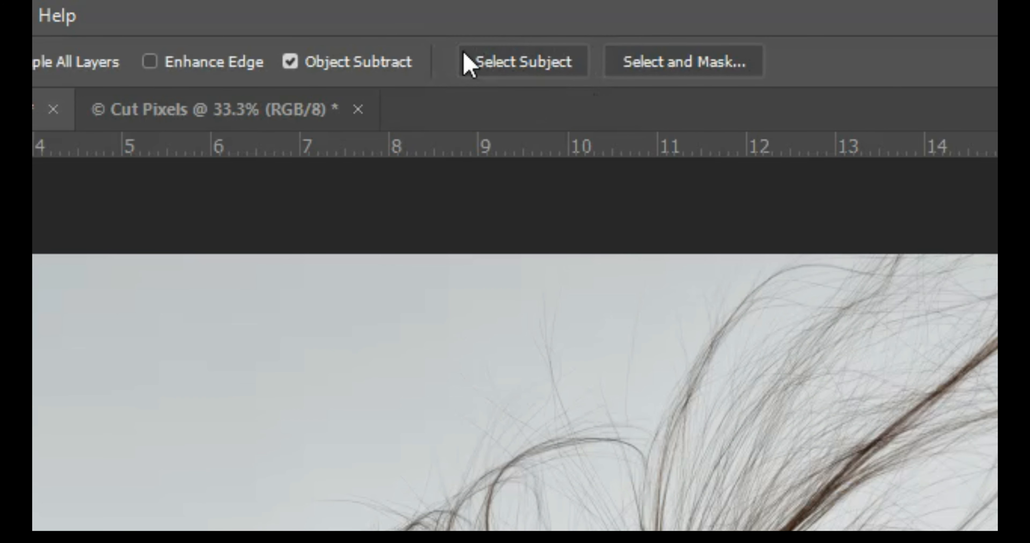
left_click(526, 64)
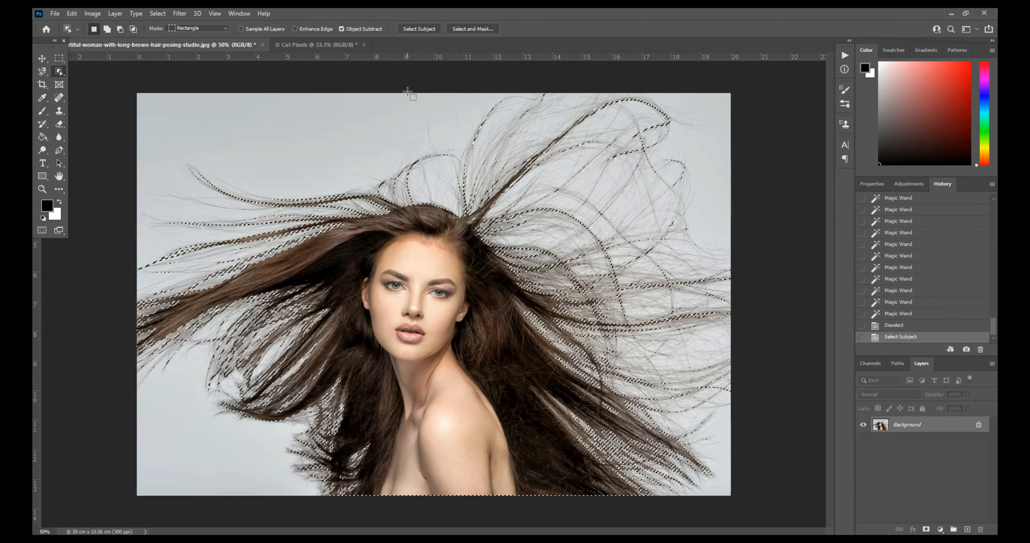
Place the flying-hair cutout in the middle of the Cut Pixels canvas and hide Layers 2 to 5.
left_click(42, 59)
left_click_drag(434, 177, 366, 149)
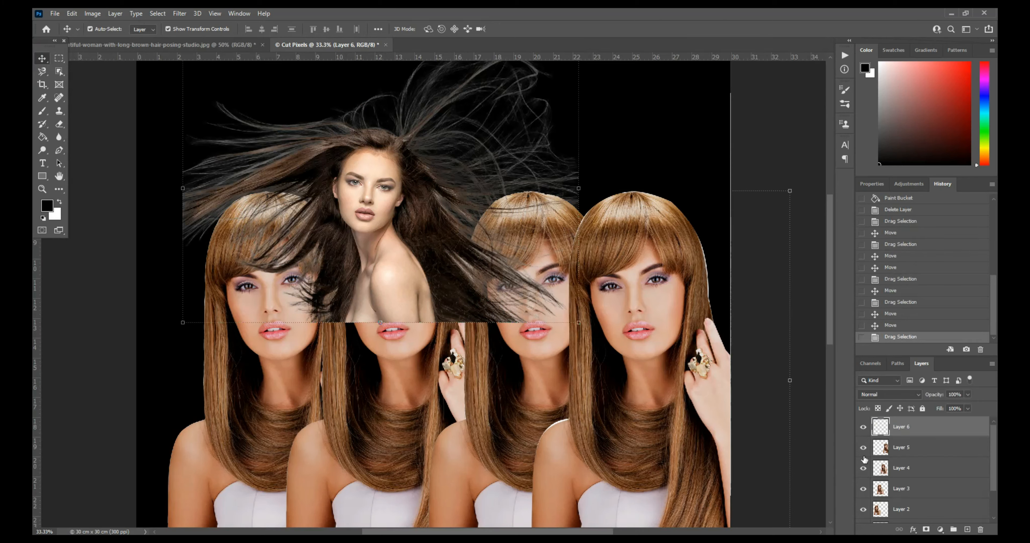
left_click(863, 509)
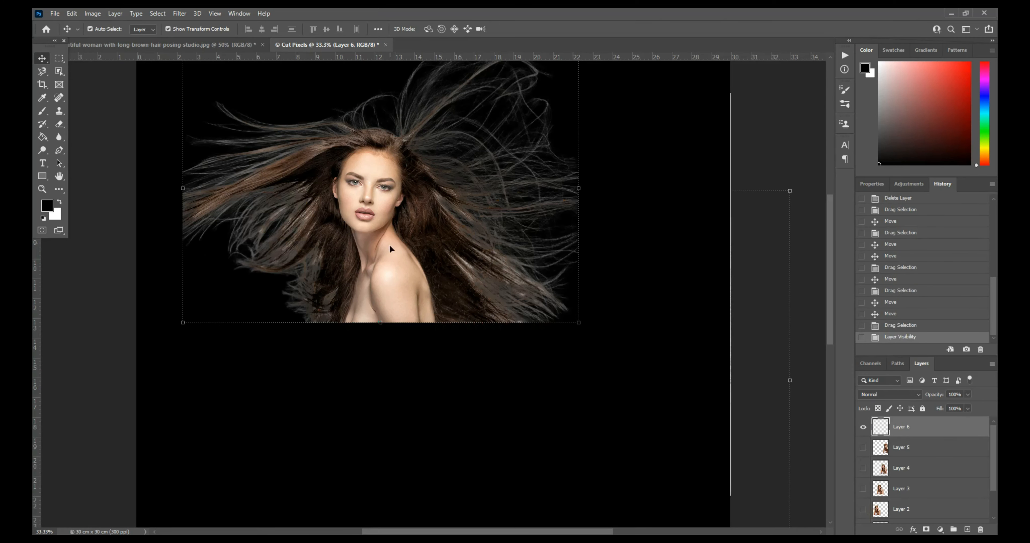
left_click_drag(379, 205, 392, 405)
Examine the flying hair strands of the new cutout against the black background for leftover background color.
key("z")
left_click(445, 403)
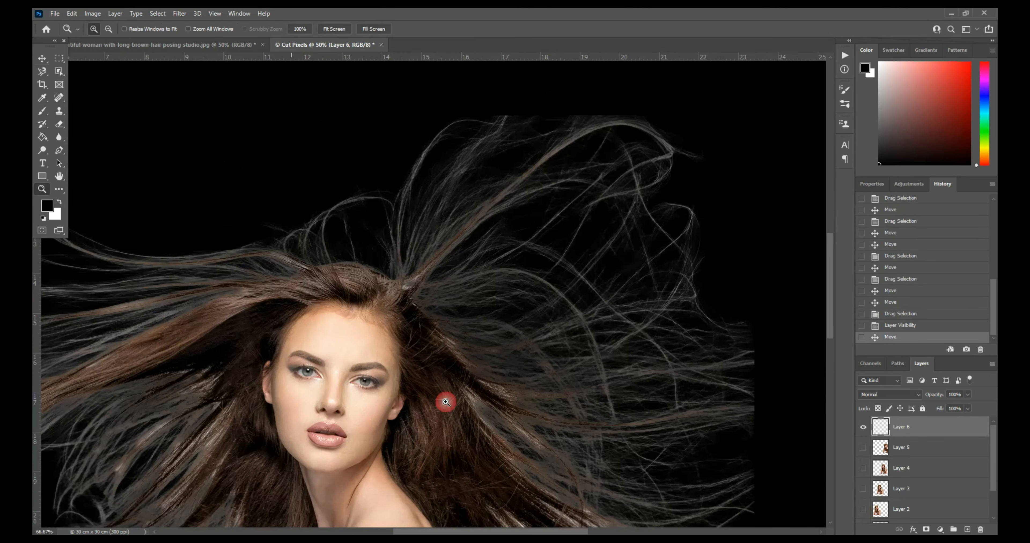
left_click(460, 399)
left_click_drag(476, 399, 409, 338)
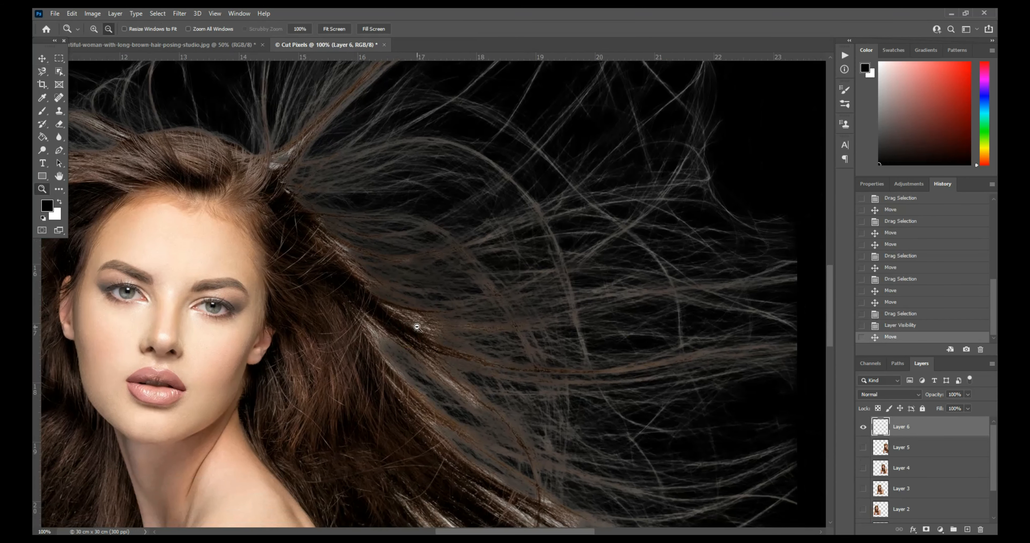
left_click(417, 328, "alt")
left_click_drag(328, 327, 513, 317)
left_click_drag(395, 308, 317, 299)
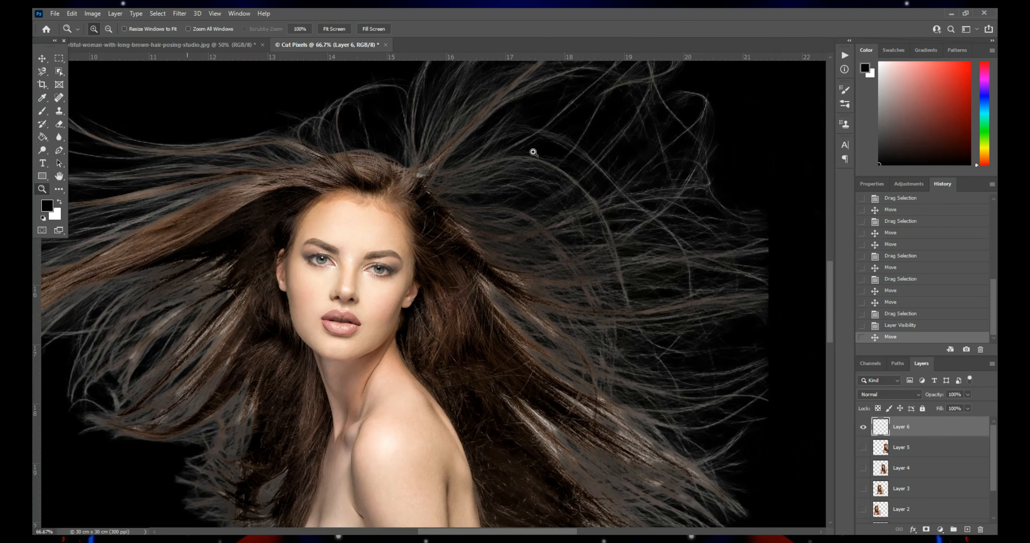
left_click(533, 152)
left_click(482, 317)
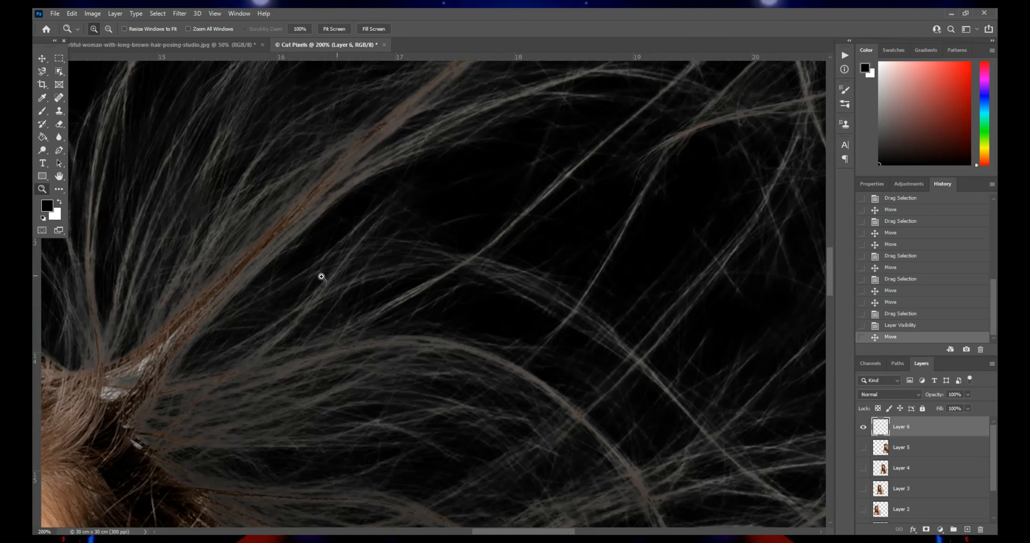
left_click(329, 259, "alt")
Return to the flying-hair photo and turn its current selection into a layer mask.
left_click(193, 44)
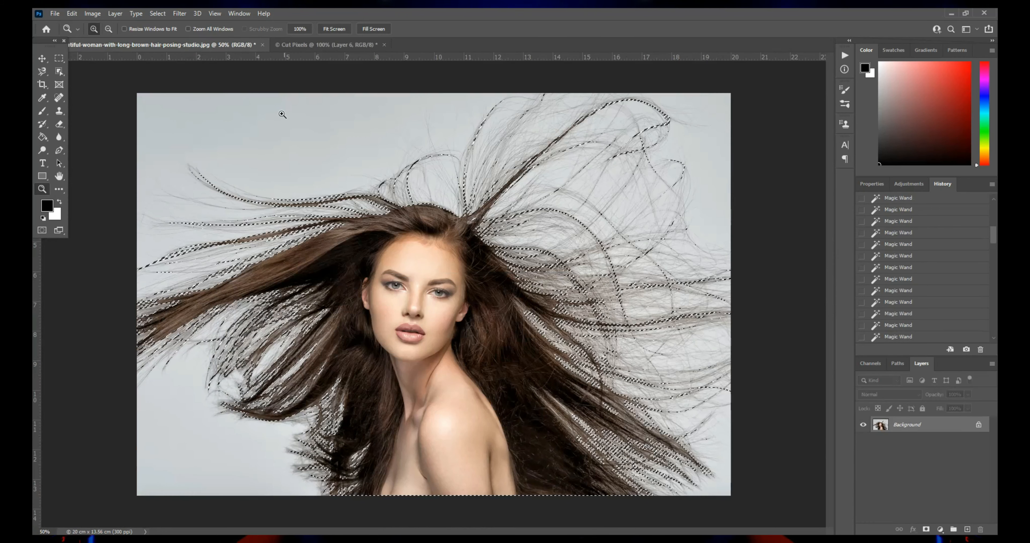
key("w")
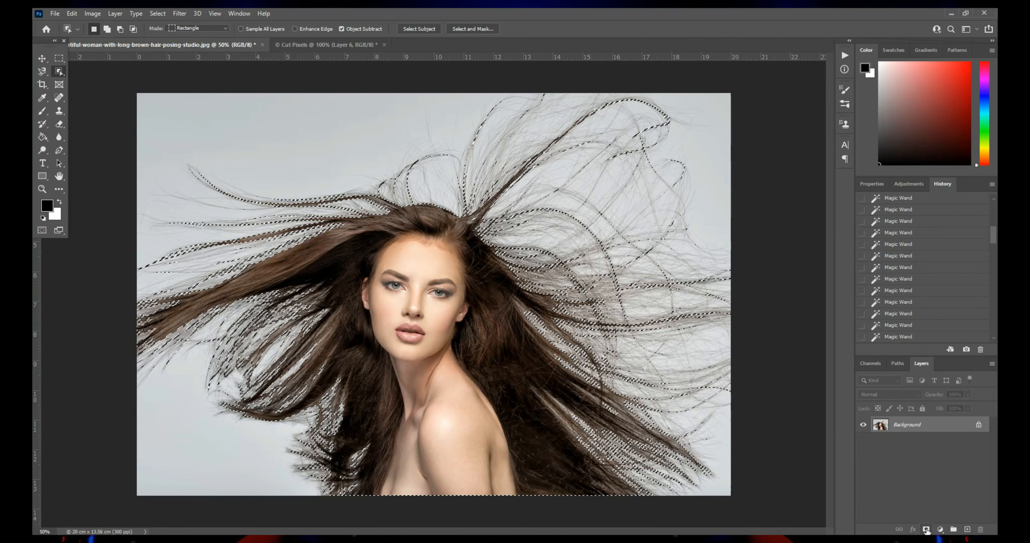
left_click(927, 530)
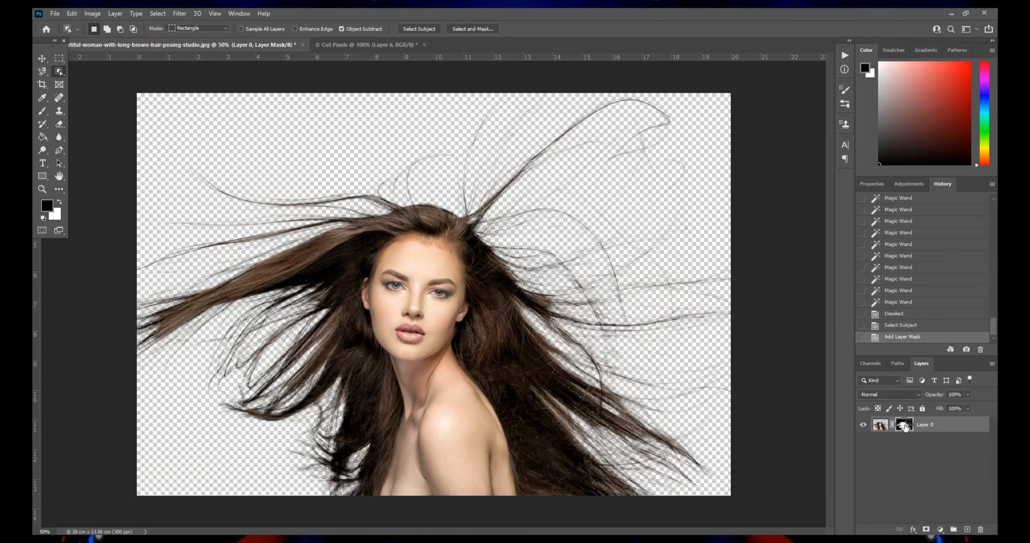
Refine the layer mask in Select and Mask with Decontaminate Colors enabled and apply the result.
double_click(905, 425)
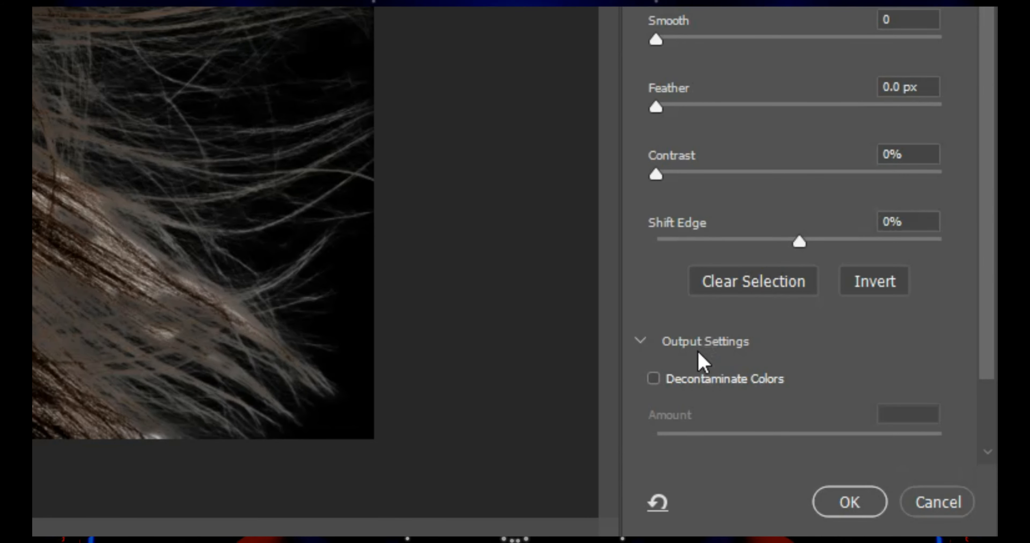
left_click(653, 379)
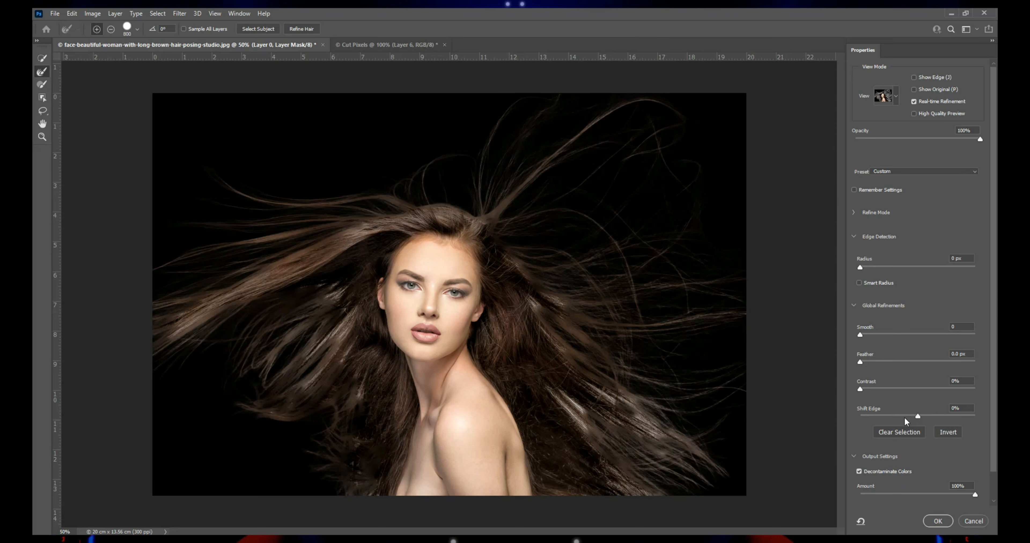
left_click(936, 516)
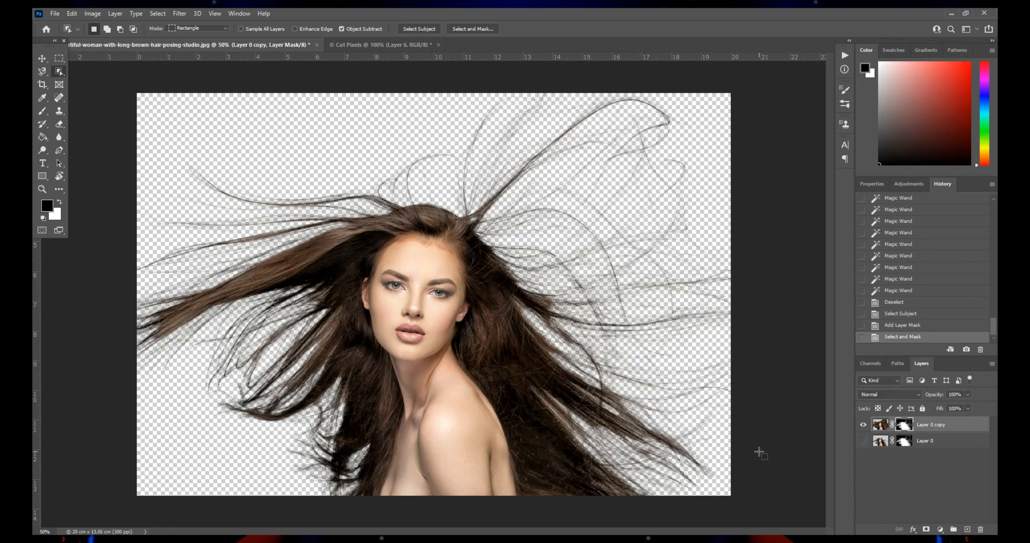
Move the masked, color-decontaminated cutout from the flying-hair photo into the Cut Pixels document.
key("v")
left_click_drag(432, 241, 383, 69)
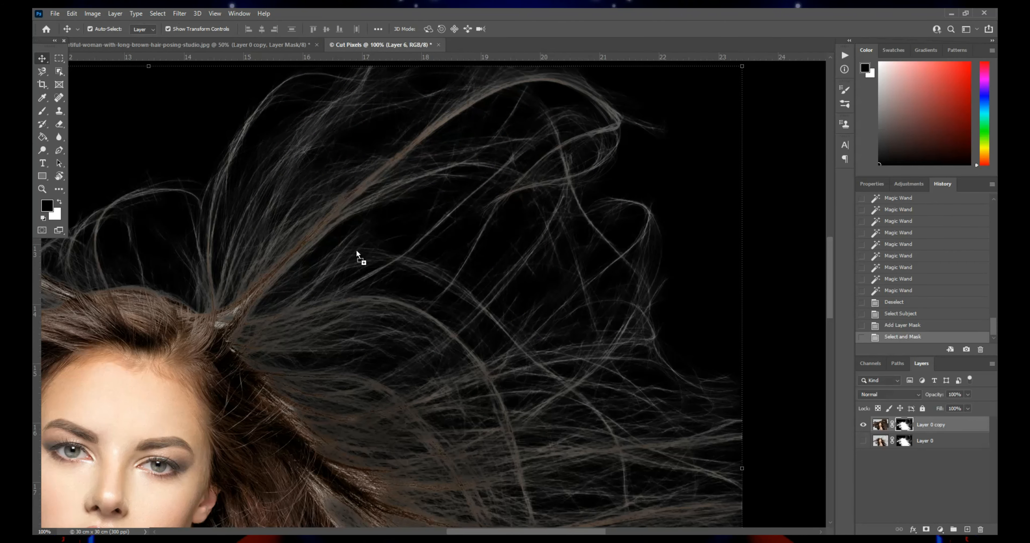
left_click_drag(361, 230, 346, 311)
Reposition the decontaminated cutout near the center of the black Cut Pixels canvas.
key("z")
left_click(382, 292, "alt")
left_click(383, 292, "alt")
key("v")
left_click_drag(364, 320, 248, 271)
left_click_drag(308, 504, 568, 352)
left_click_drag(246, 260, 367, 393)
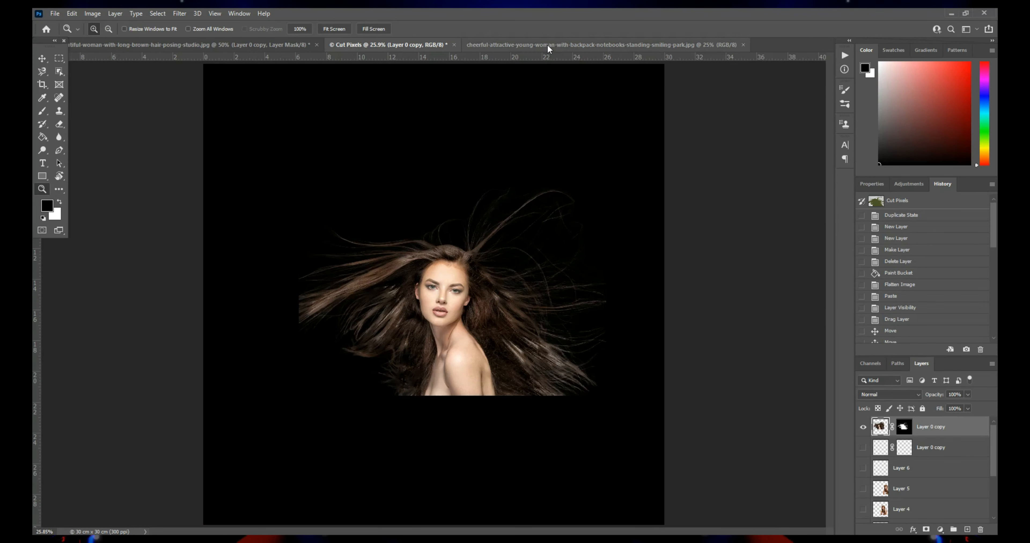
Switch to the photo of the young woman with the backpack and select her with Select Subject.
left_click(548, 45)
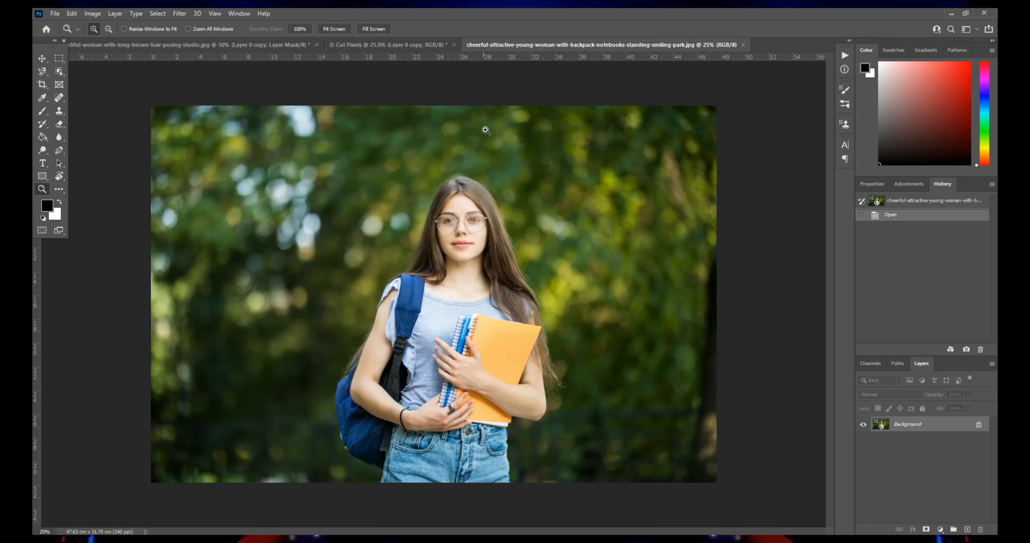
left_click(59, 85)
left_click(58, 72)
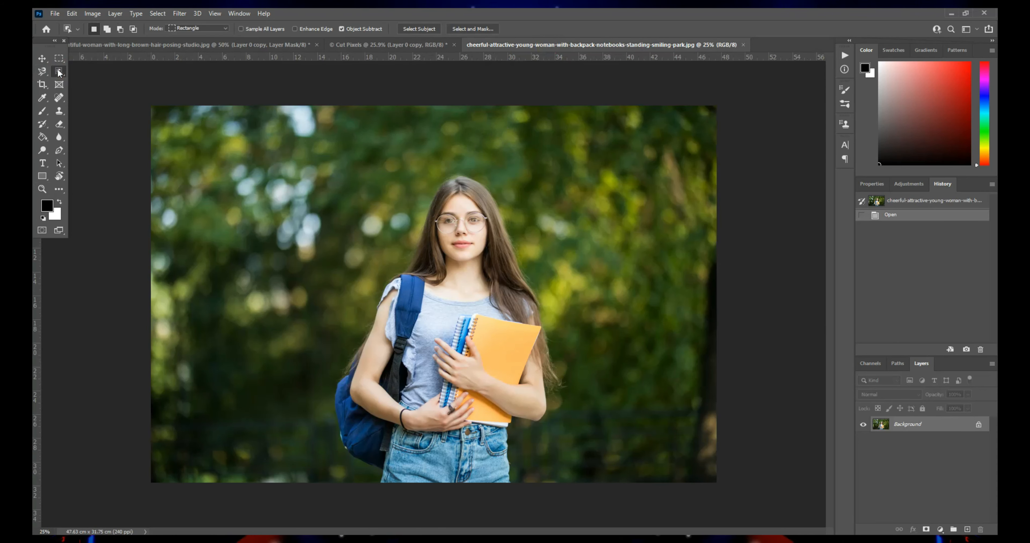
left_click(424, 30)
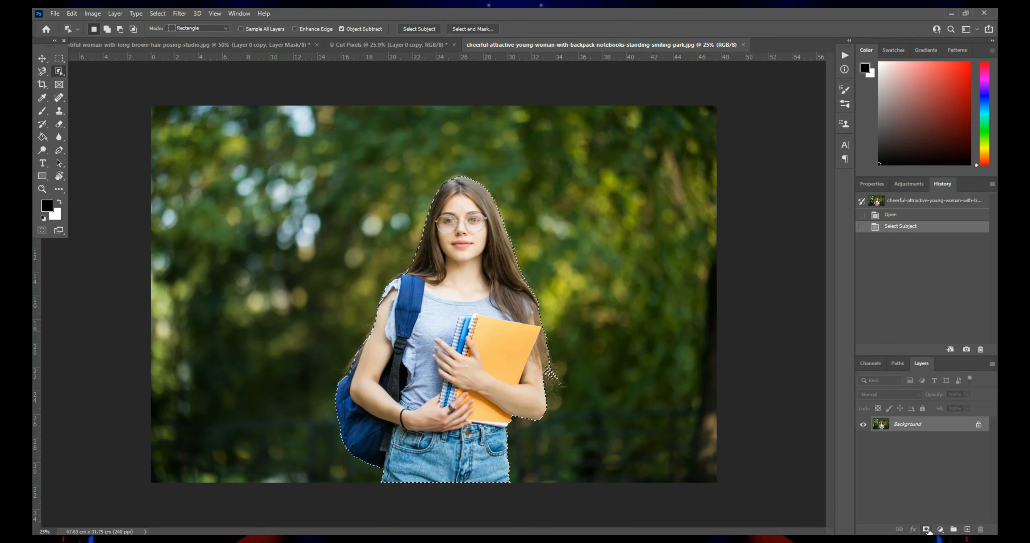
Add a layer mask from the subject selection and open that mask in Select and Mask.
left_click(926, 530)
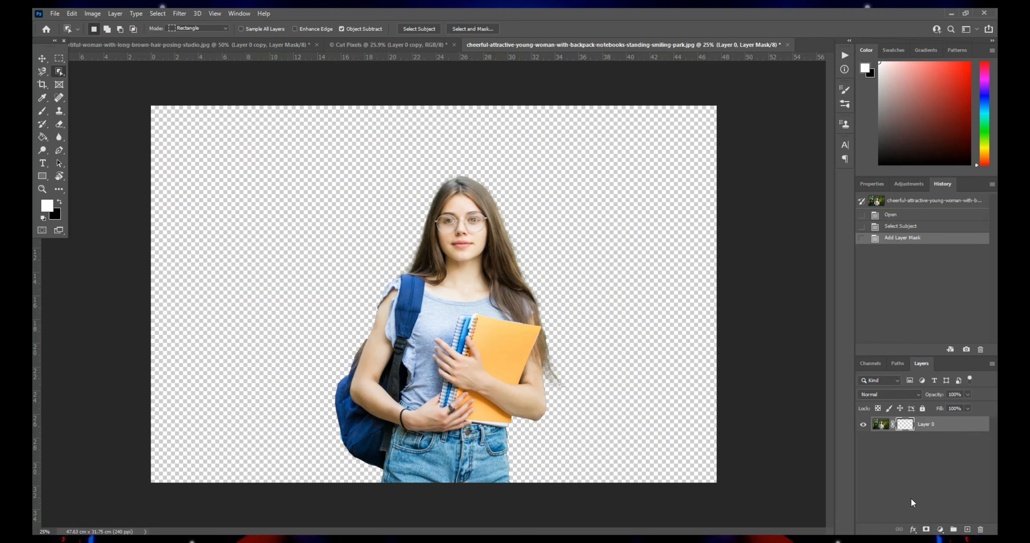
double_click(907, 425)
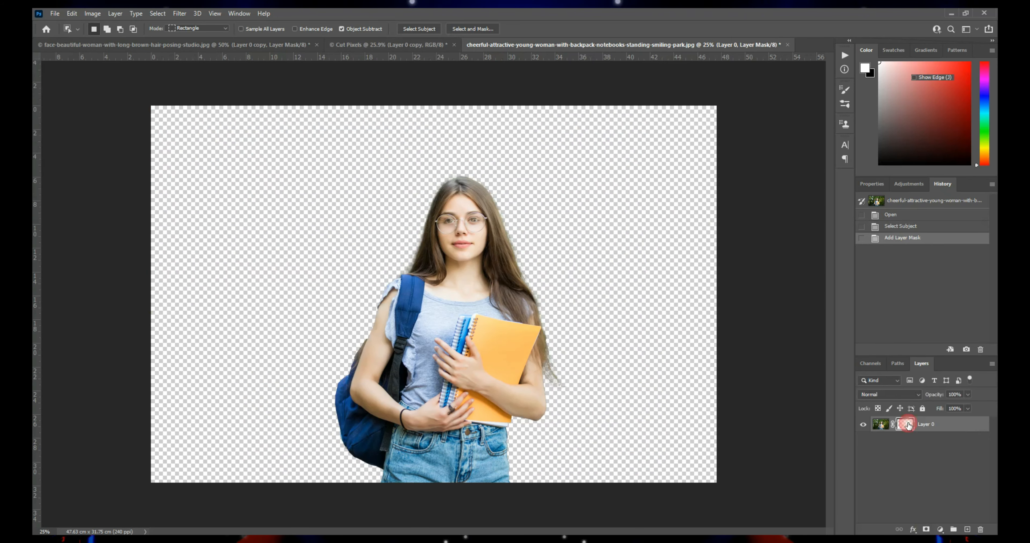
Refine the mask around the loose hair tips beside the orange notebook and elbow with the Refine Edge Brush at size 300.
key("z")
left_click(553, 361)
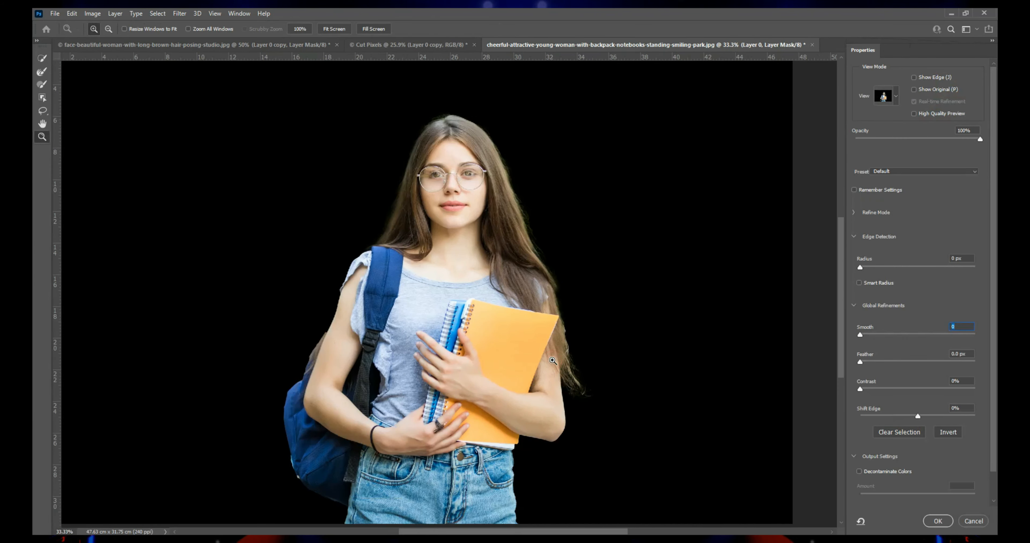
left_click(553, 361)
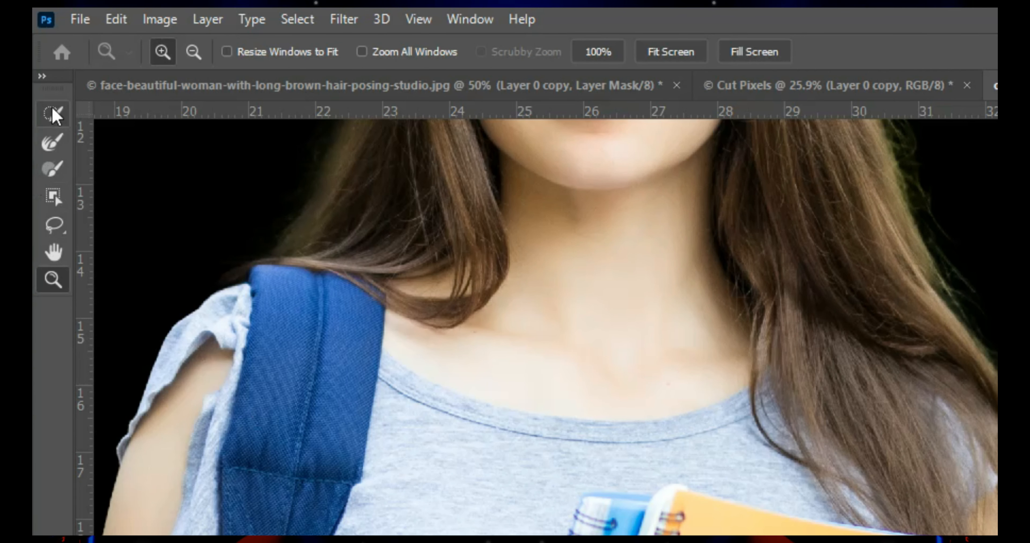
left_click_drag(708, 330, 1022, 254)
left_click_drag(941, 542, 591, 458)
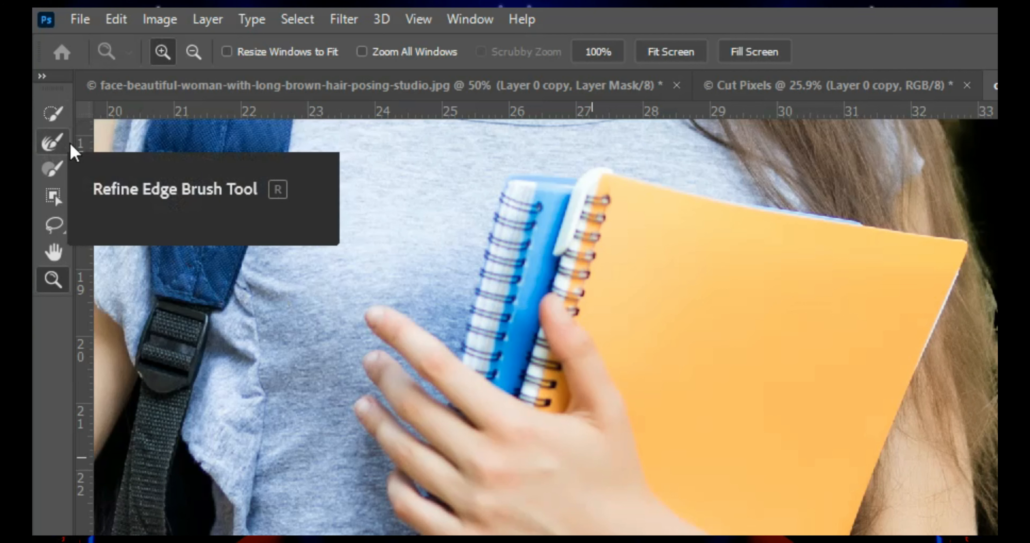
left_click(50, 144)
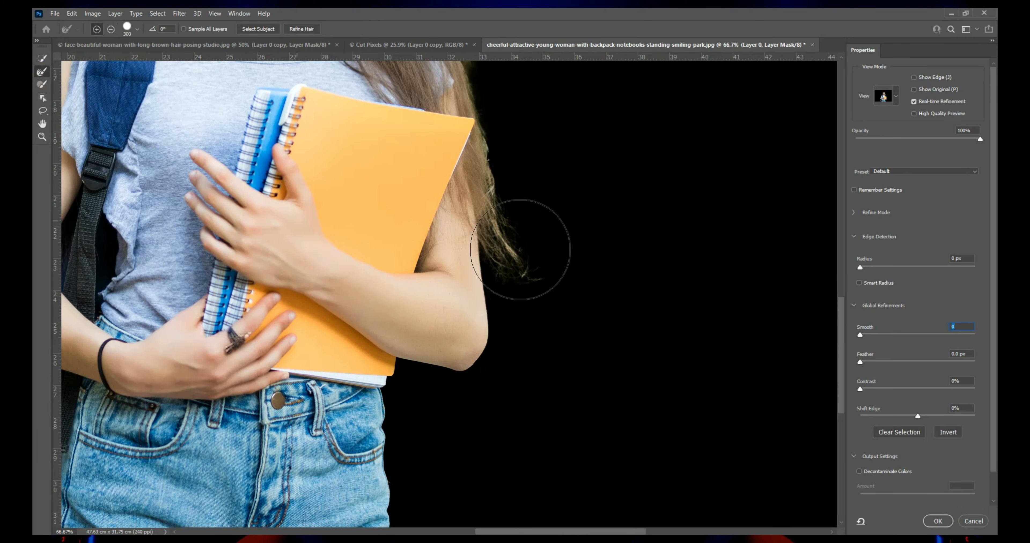
left_click(520, 240)
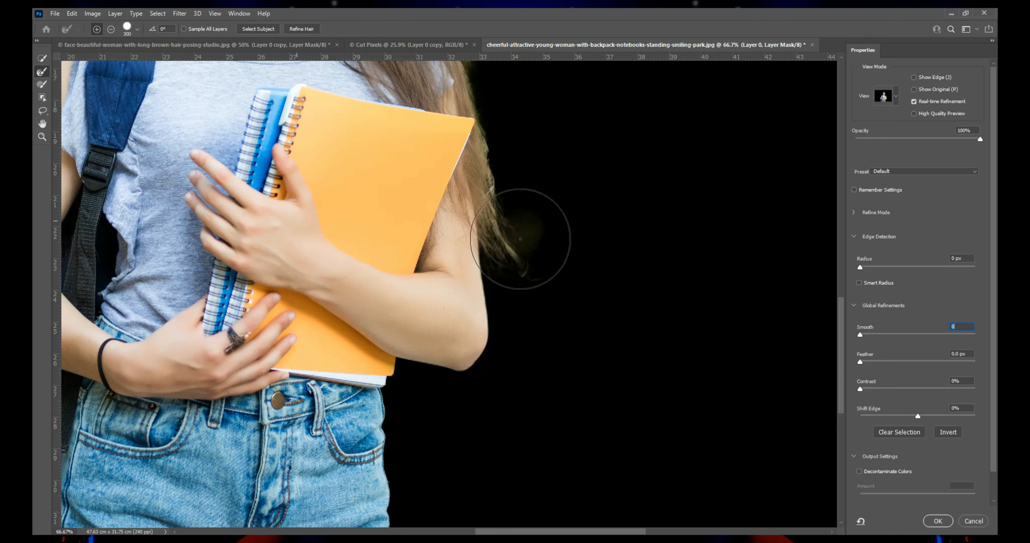
left_click(510, 193)
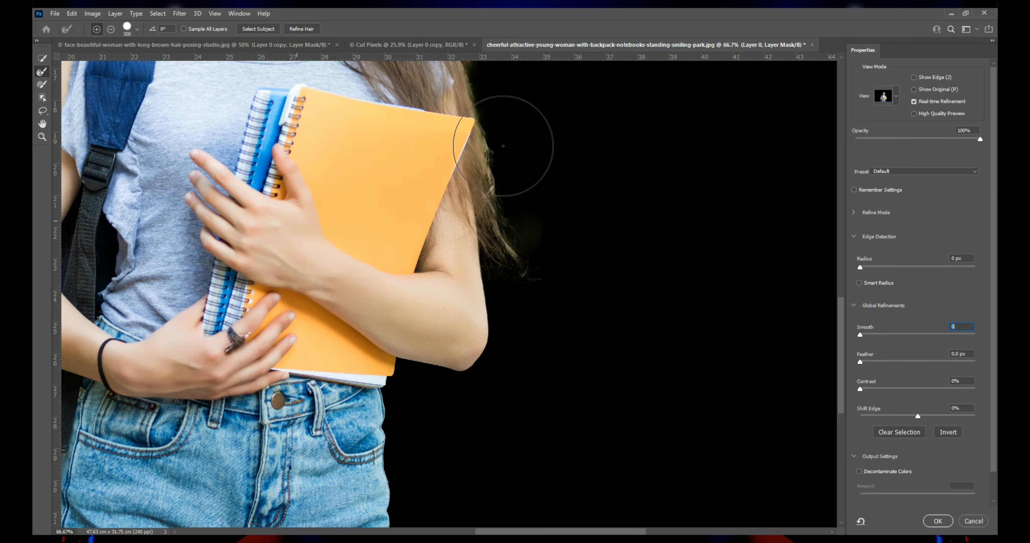
Reduce the Refine Edge Brush to 125 and refine the hair edge on the notebook side from the shoulder up to the head.
left_click_drag(492, 123, 490, 308)
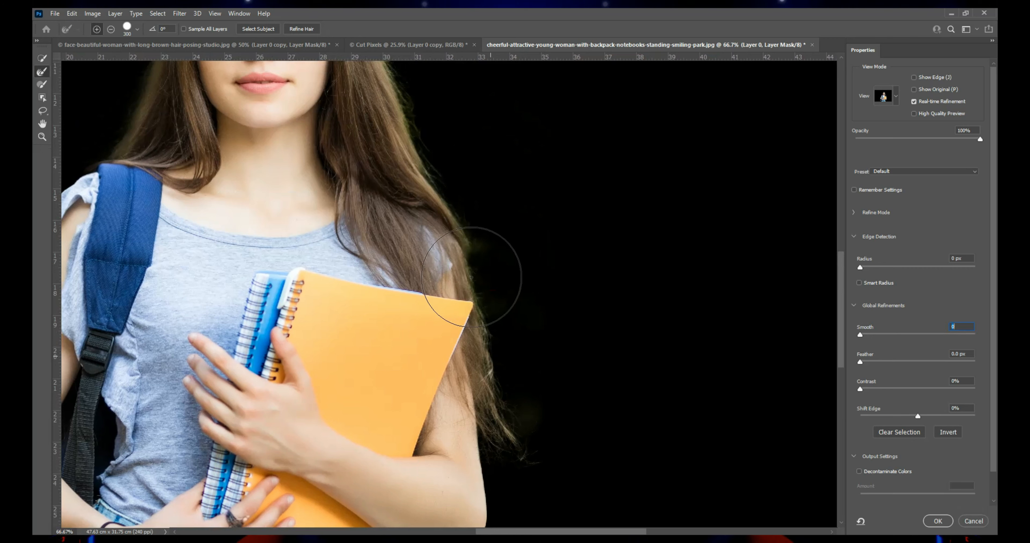
key("bracketleft")
key("bracketleft")
key("bracketleft")
key("bracketleft")
key("bracketleft")
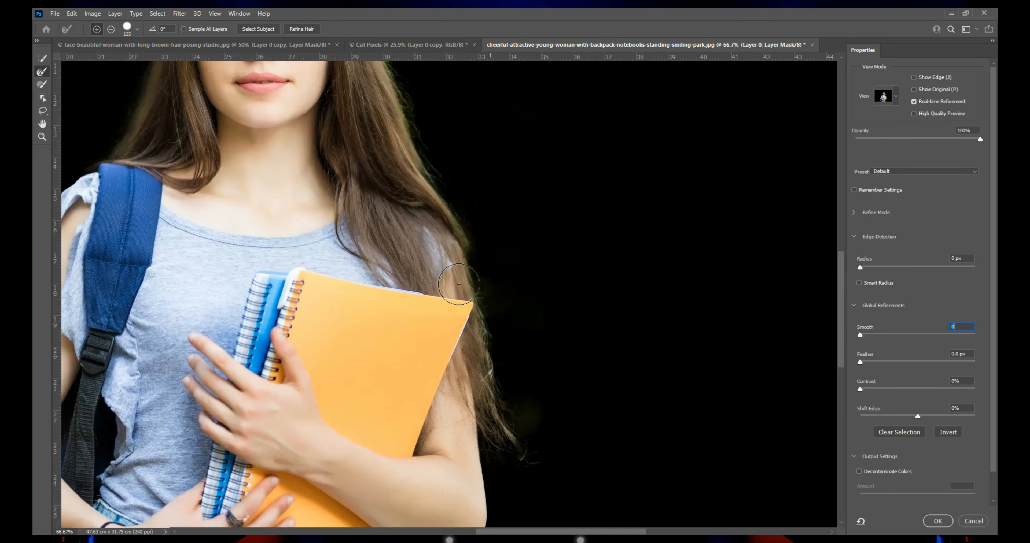
mouse_move(461, 292)
left_mouse_down()
mouse_move(453, 239)
mouse_move(412, 169)
left_mouse_up()
mouse_move(399, 131)
left_mouse_down()
mouse_move(388, 79)
mouse_move(376, 78)
left_mouse_up()
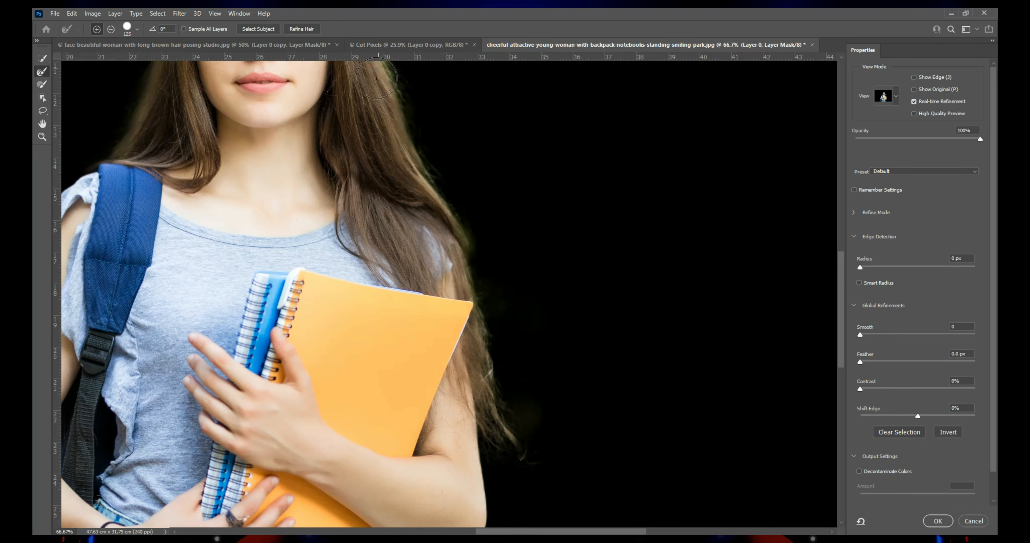
scroll(380, 213, "up", 5)
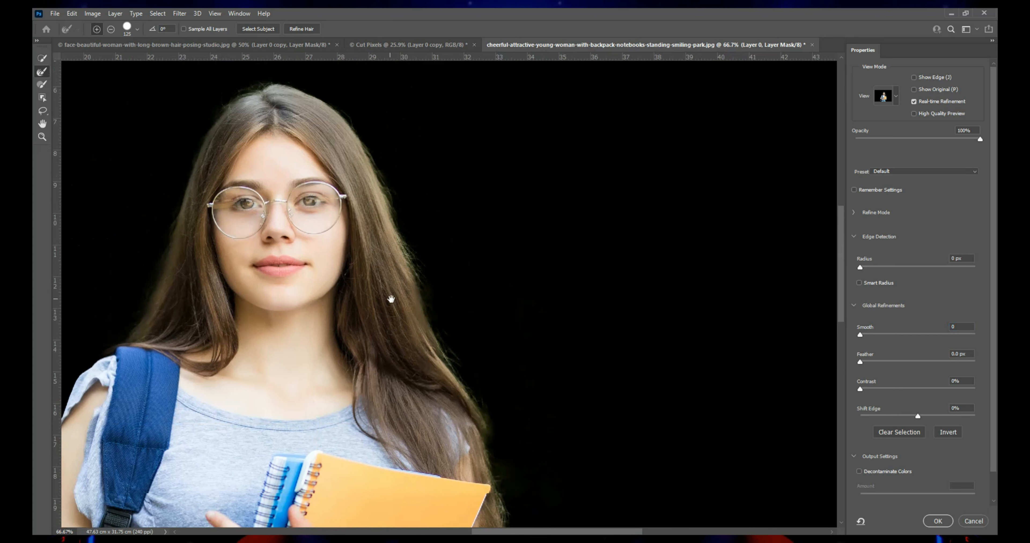
left_click_drag(388, 227, 349, 143)
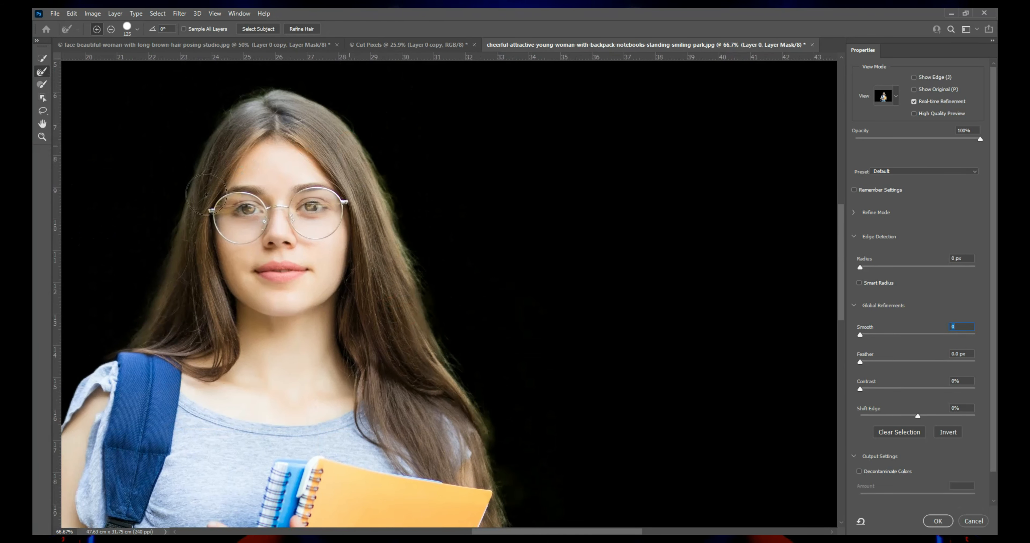
Refine the hair edge on the backpack side from the head down past the shoulder to the arm.
mouse_move(195, 188)
left_mouse_down()
mouse_move(169, 283)
mouse_move(137, 342)
left_mouse_up()
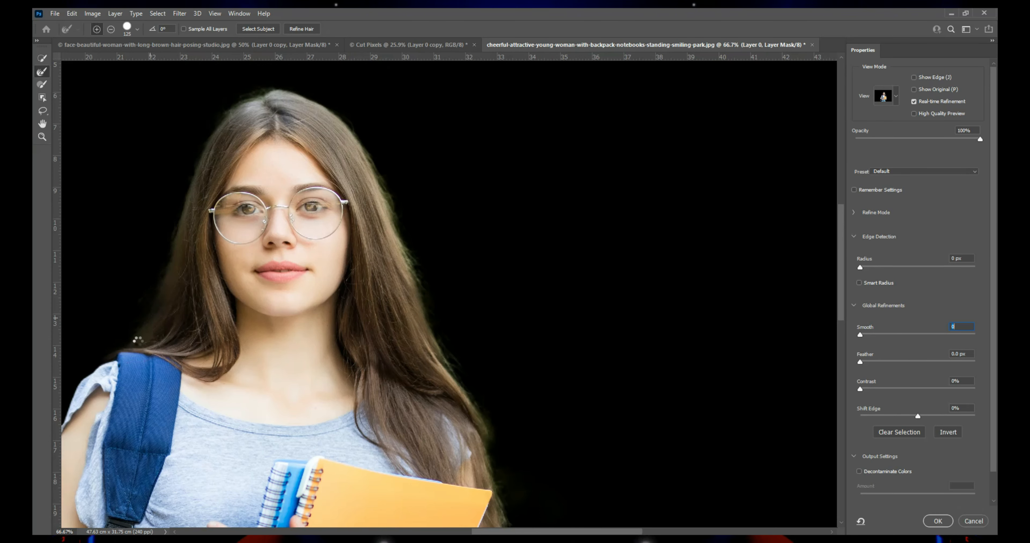
mouse_move(153, 385)
left_mouse_down()
mouse_move(276, 266)
mouse_move(320, 148)
left_mouse_up()
mouse_move(201, 232)
left_mouse_down()
mouse_move(165, 318)
mouse_move(111, 393)
left_mouse_up()
left_click_drag(142, 436, 172, 264)
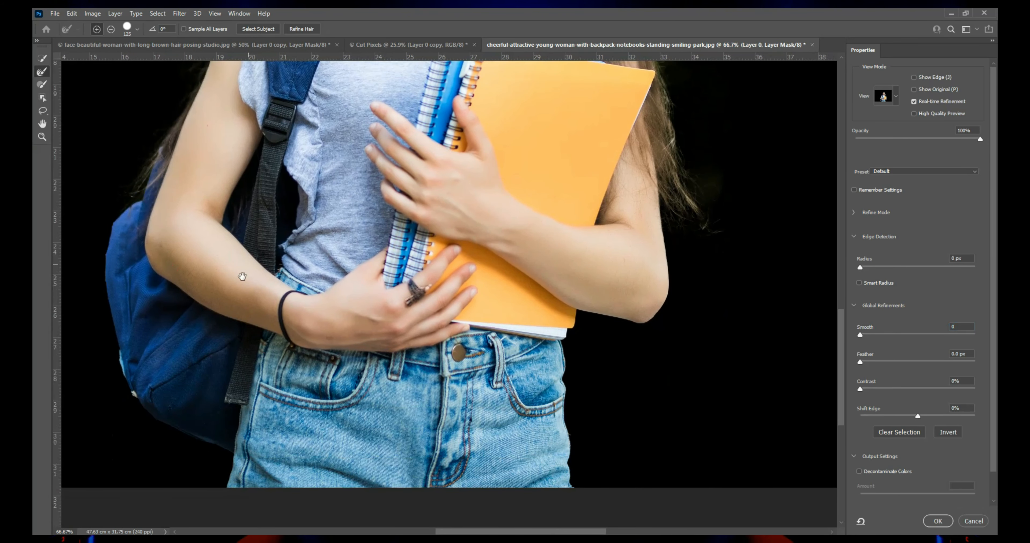
Enable Decontaminate Colors in the output settings for the backpack cutout.
key("ctrl+minus")
key("z")
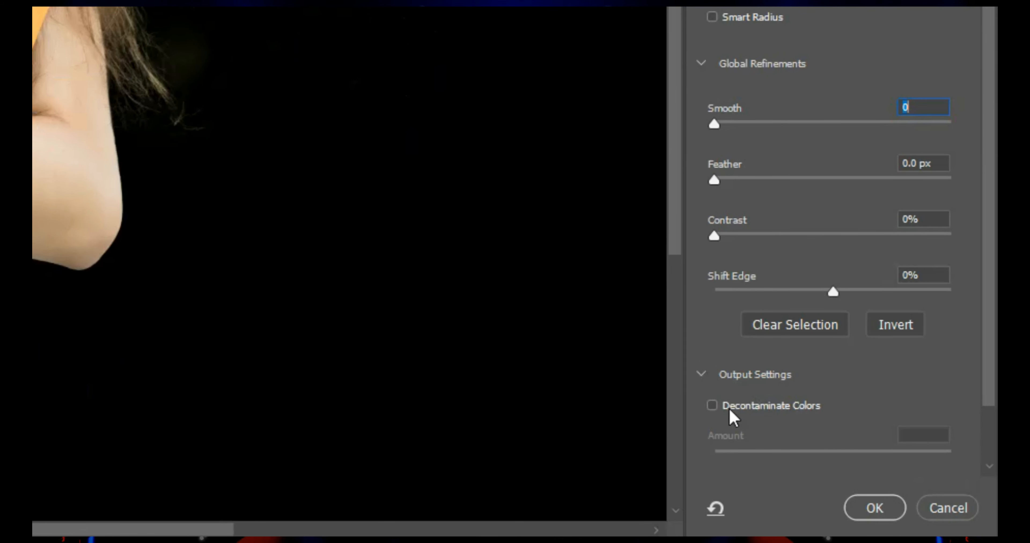
left_click(727, 412)
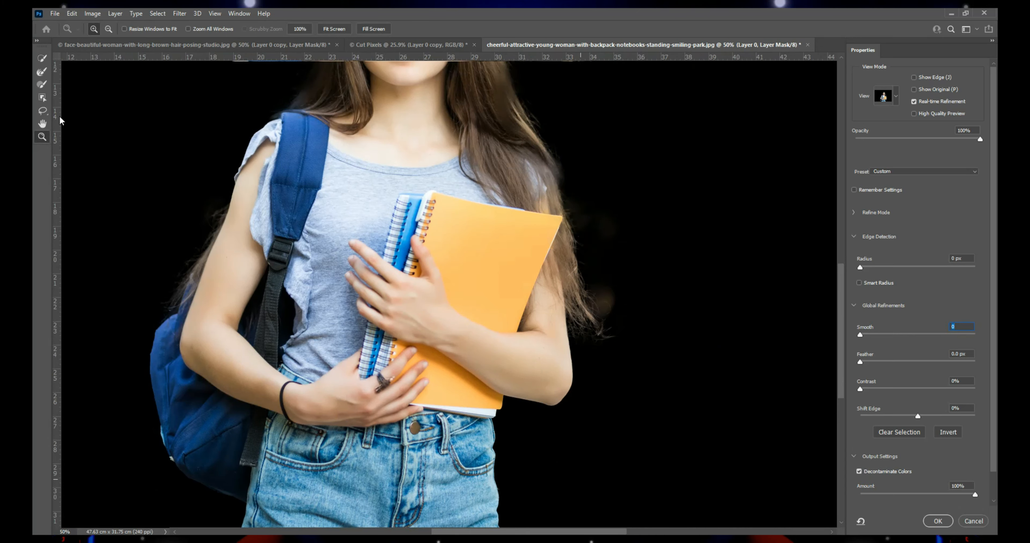
Subtract the leftover background specks beside the hair using the Quick Selection Tool at size 60.
left_click(42, 58)
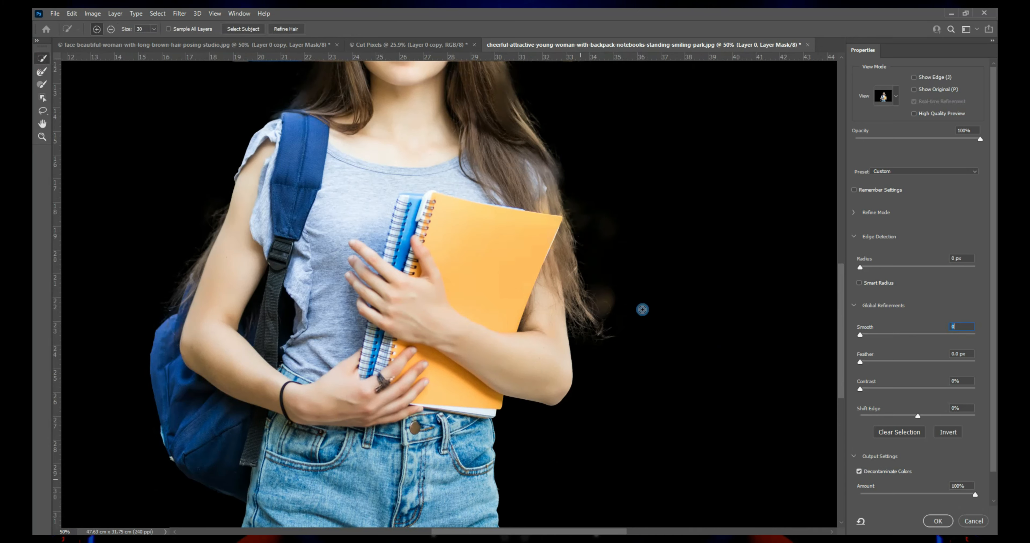
key("bracketright")
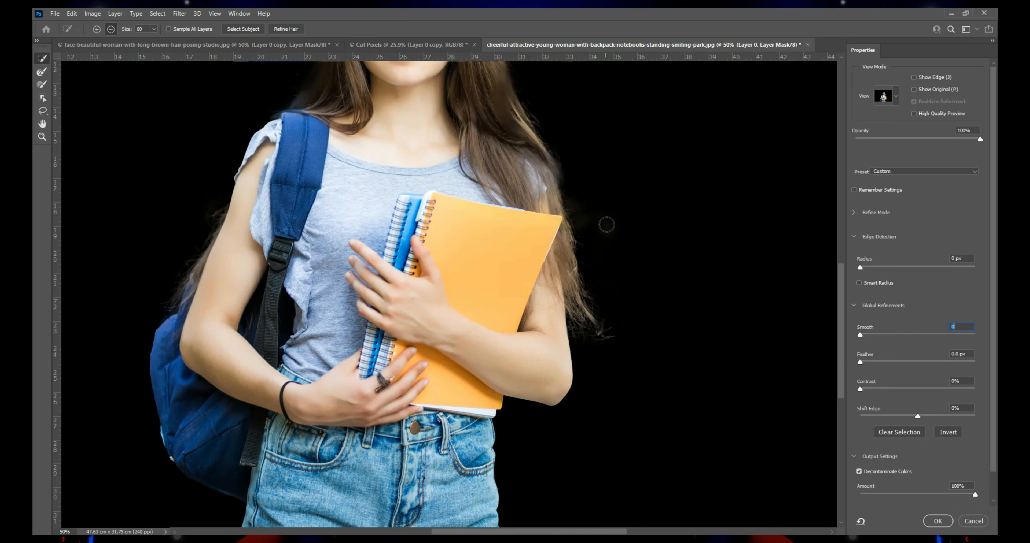
left_click(607, 230, "alt")
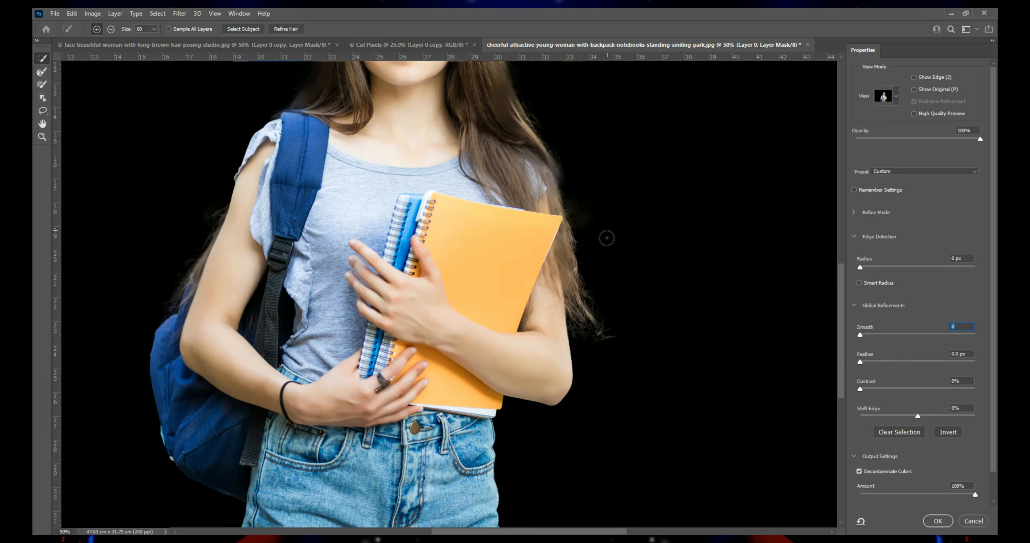
Check the whole cutout against the black preview and apply the Select and Mask refinement.
scroll(580, 339, "up", 5)
key("z")
left_click(558, 422, "alt")
left_click(514, 383, "alt")
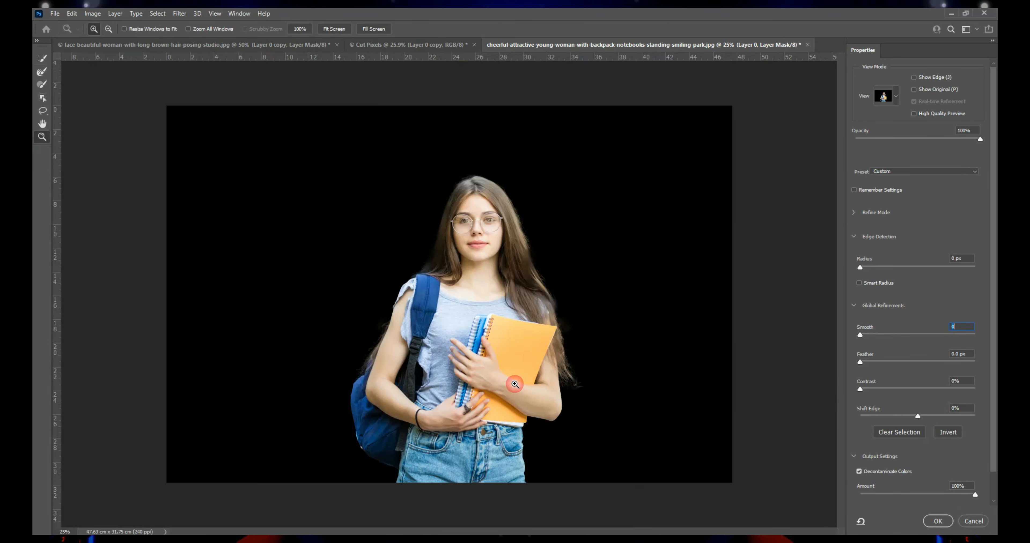
left_click(937, 521)
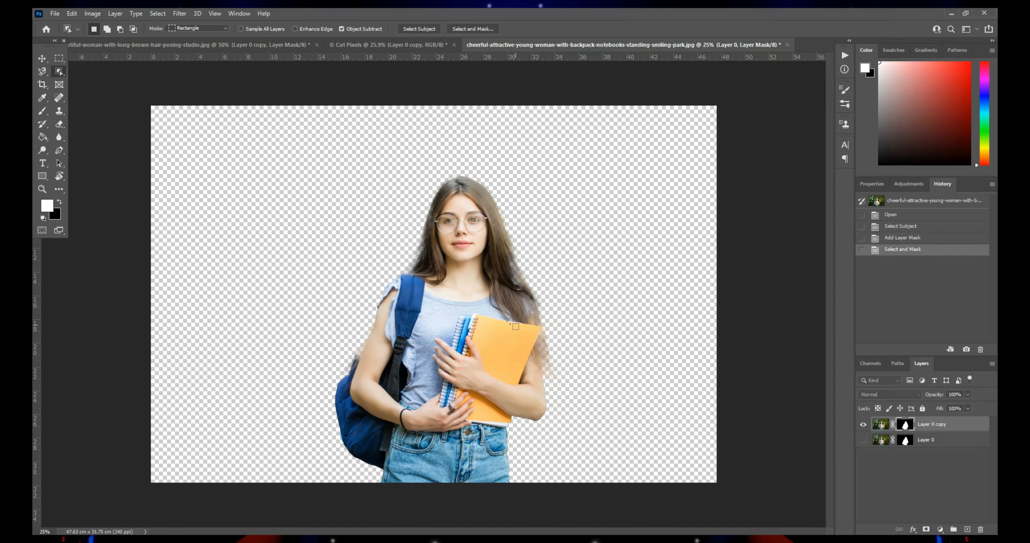
Bring the masked backpack cutout into the Cut Pixels document and place it in the lower part of the canvas.
left_click_drag(465, 228, 371, 46)
left_click_drag(359, 152, 304, 239)
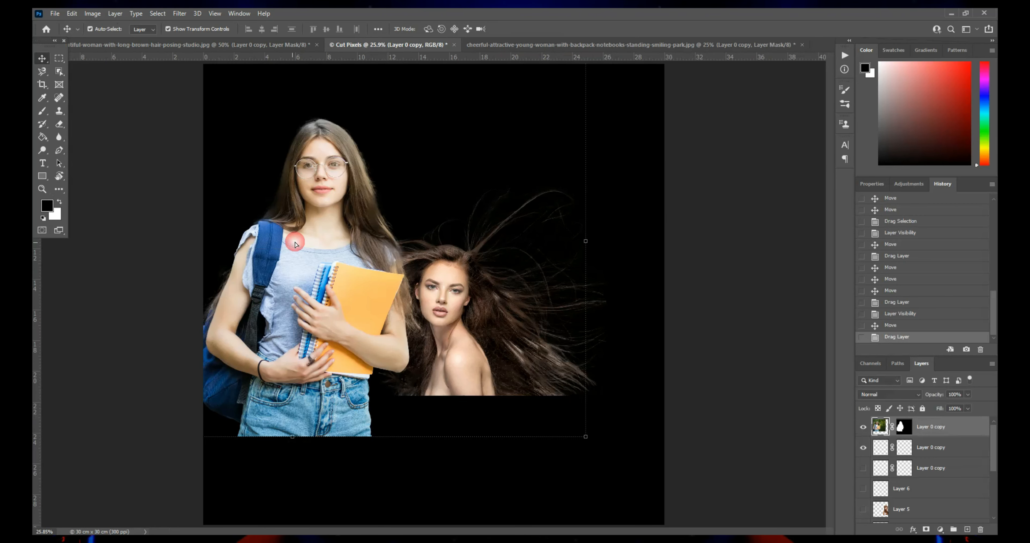
left_click_drag(303, 283, 341, 334)
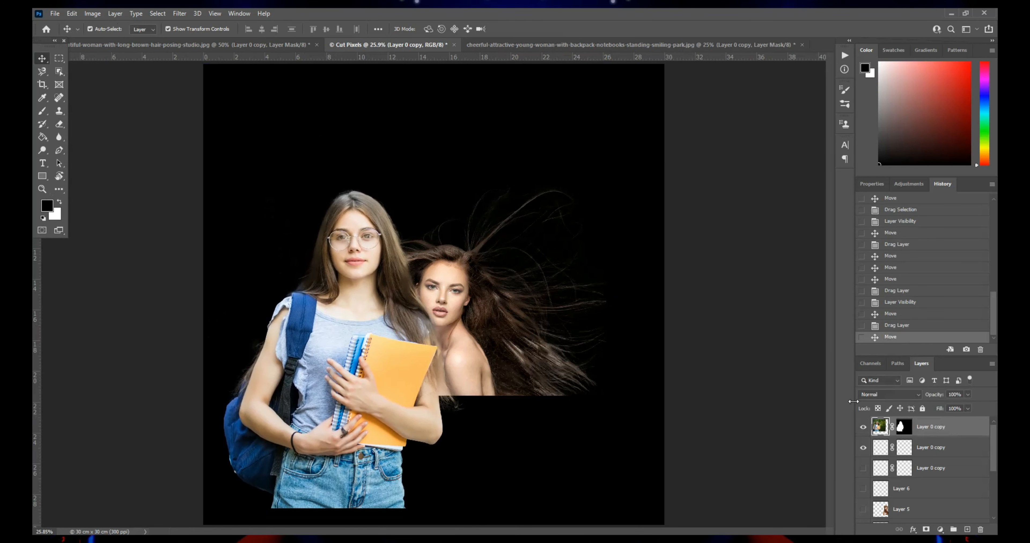
Hide the flying-hair cutout layer and move the backpack cutout near the center of the canvas.
left_click(863, 449)
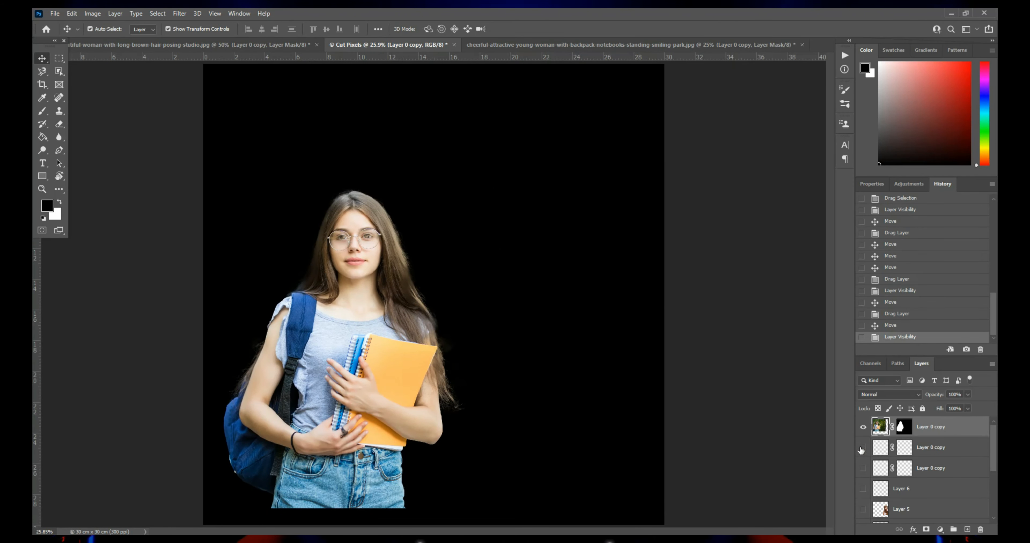
left_click_drag(372, 309, 424, 252)
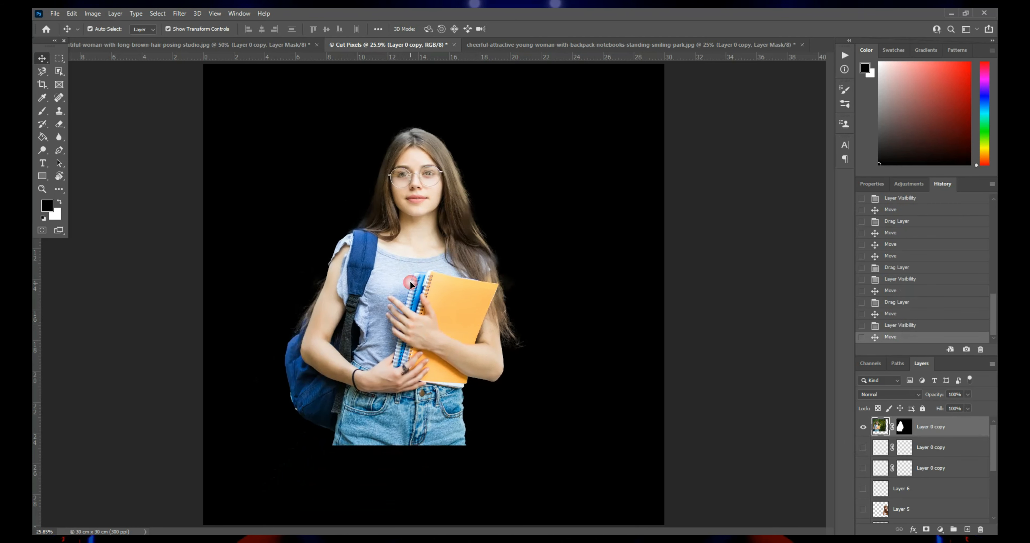